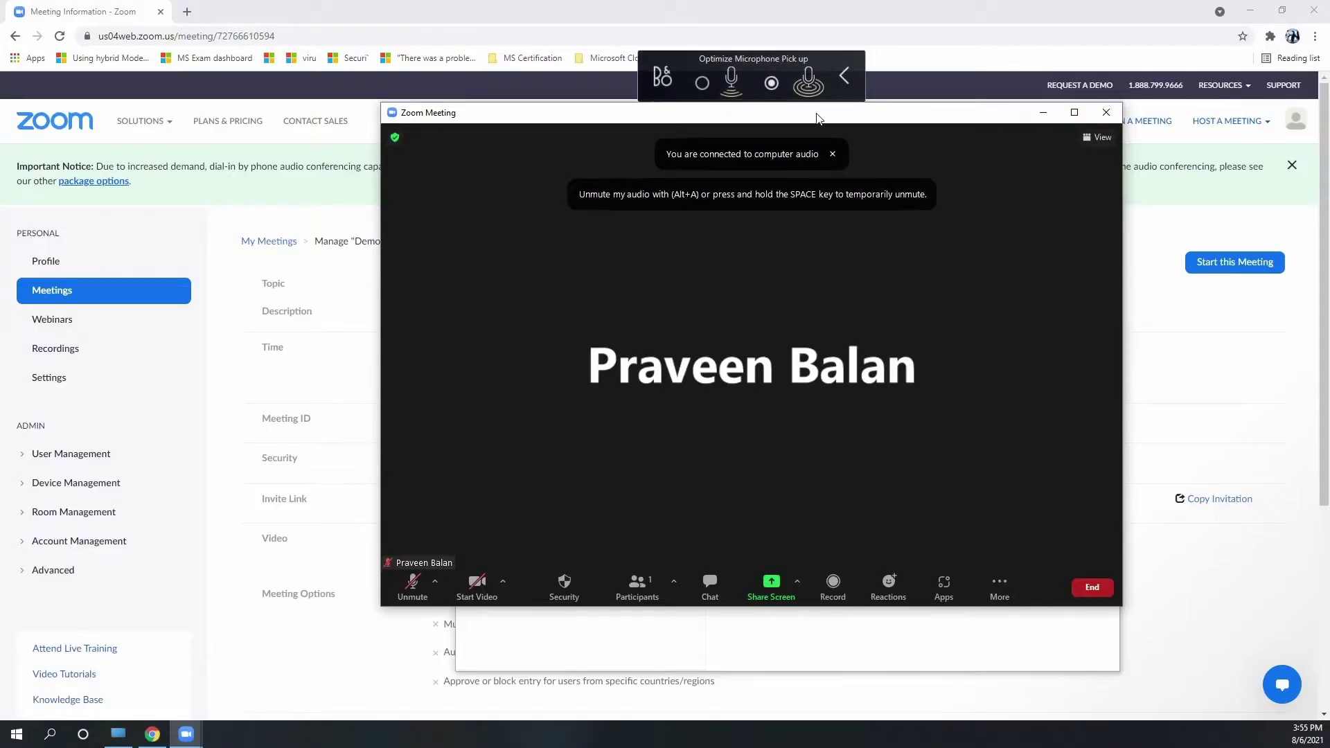
Shrink the microphone overlay and move the meeting window aside
left_click(844, 74)
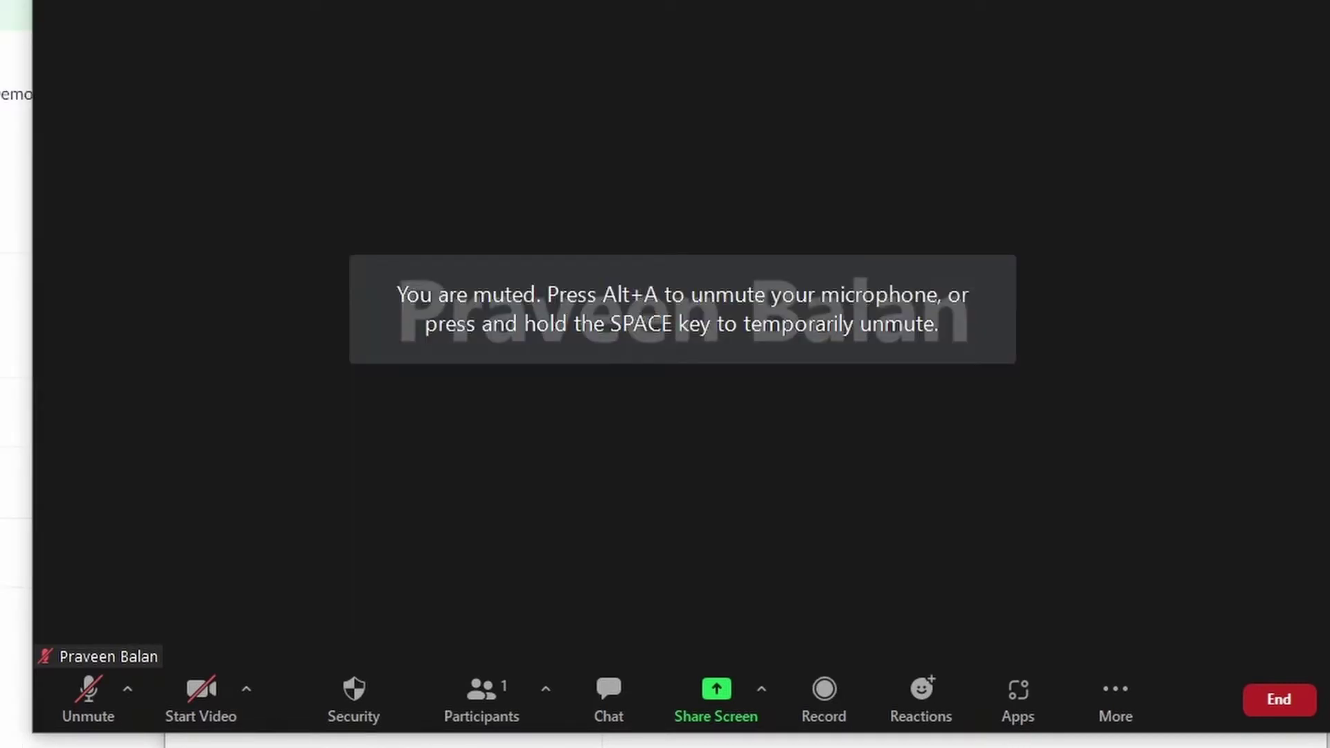
left_click_drag(30, 351, 0, 351)
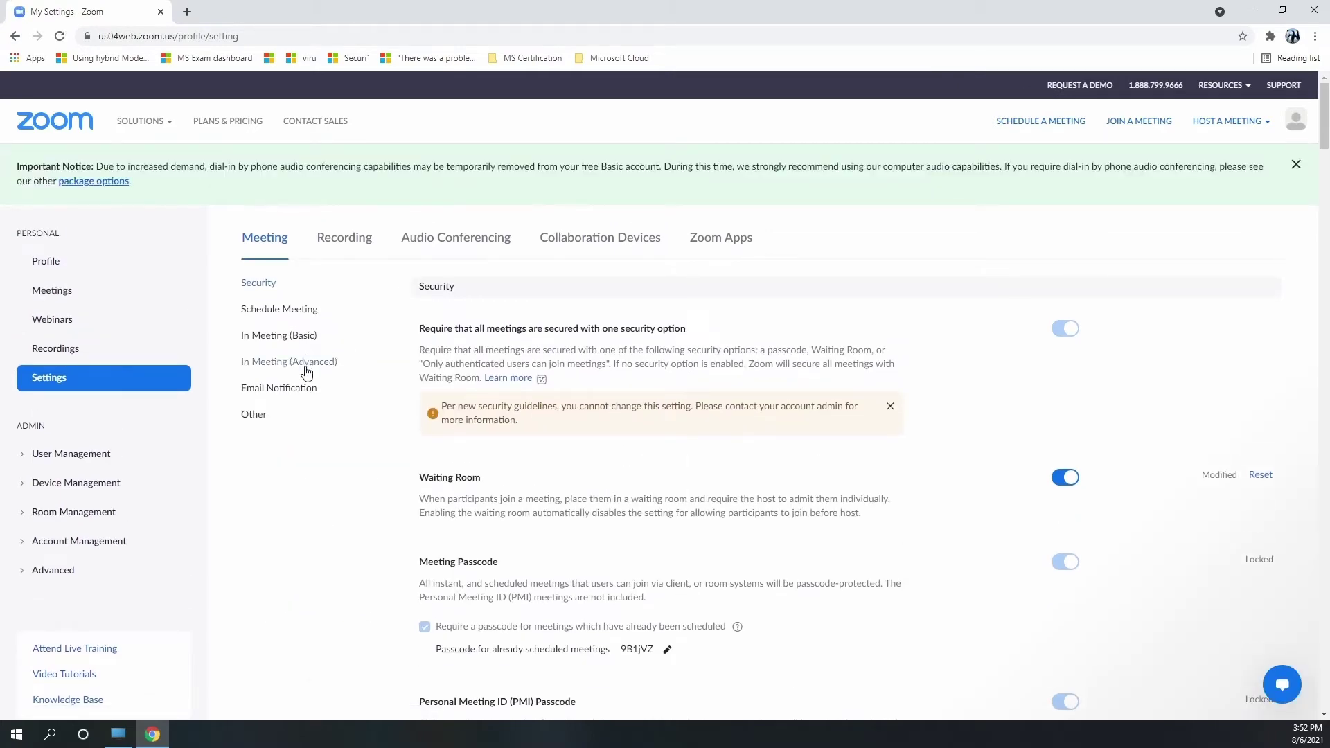
Jump to the In Meeting (Advanced) section of the web portal's meeting settings
left_click(306, 372)
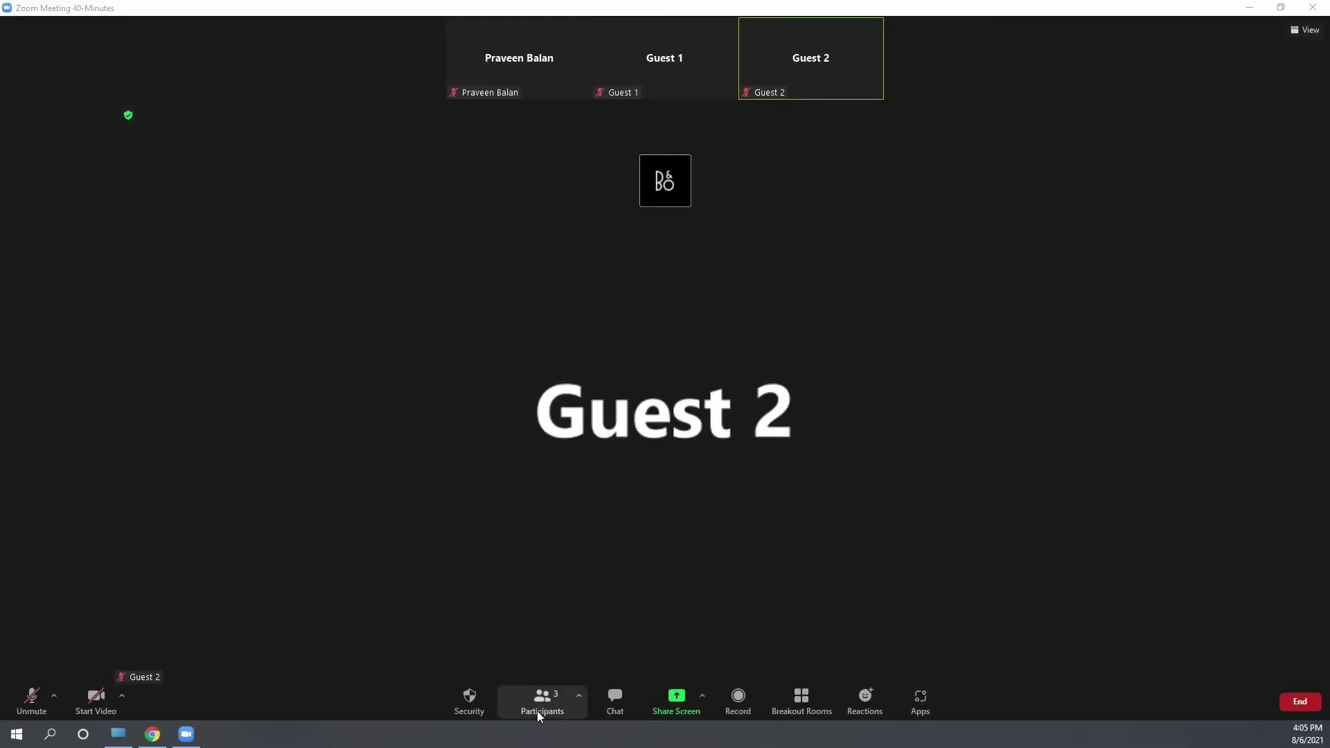
From Participants, create a single breakout room, Room 1, with manual assignment
left_click(541, 699)
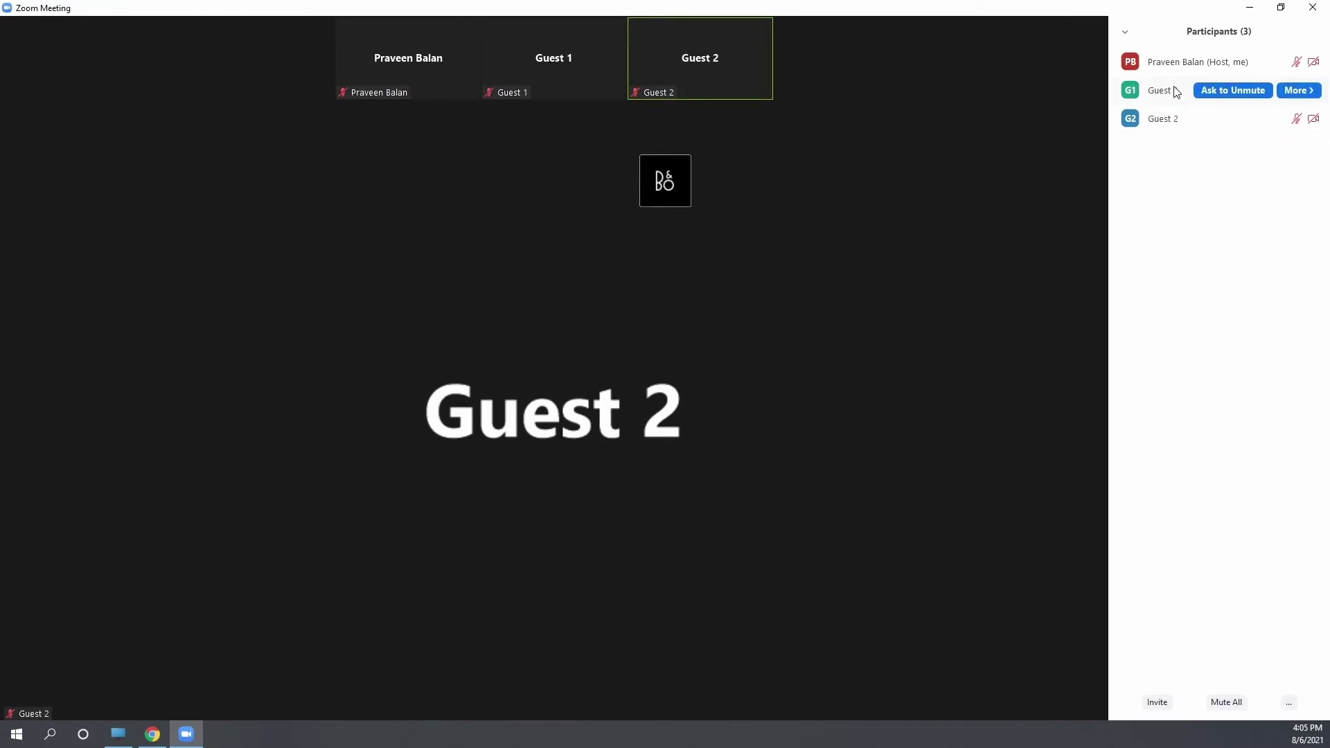
mouse_move(1183, 78)
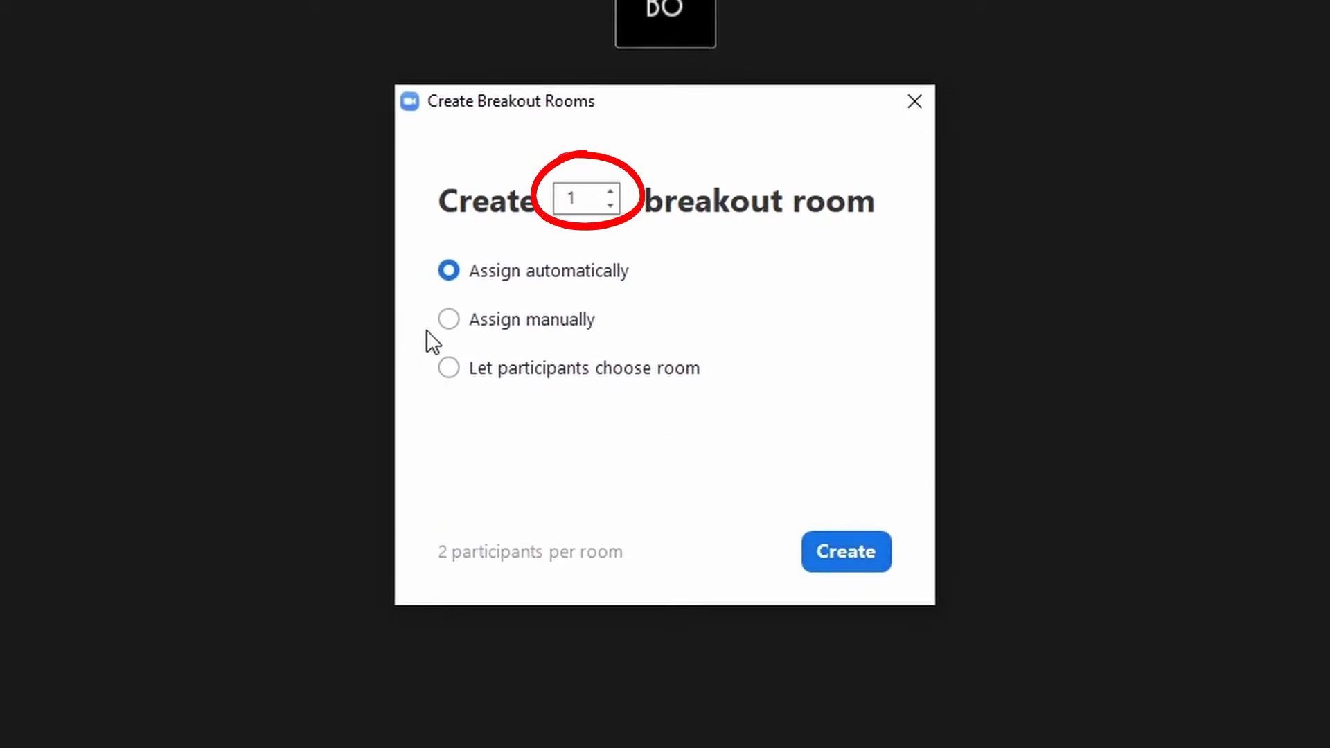
left_click(448, 319)
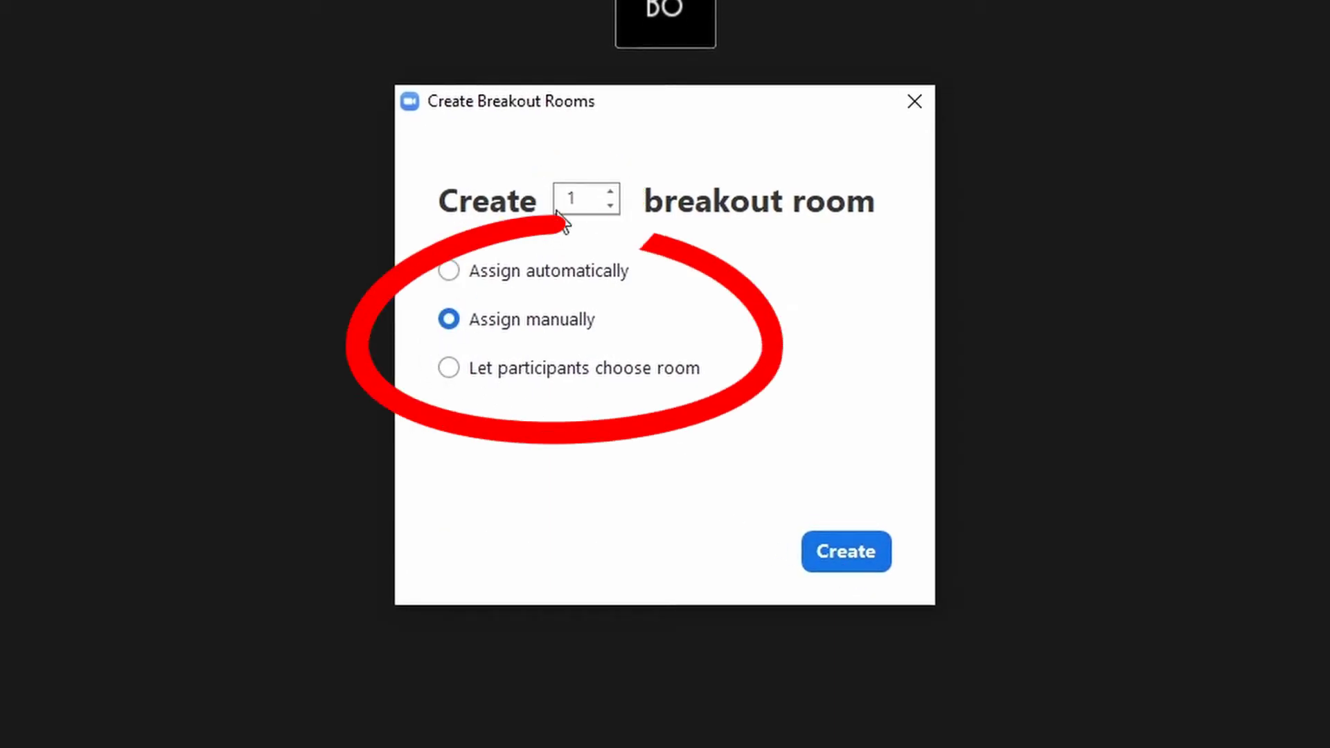
left_click(849, 547)
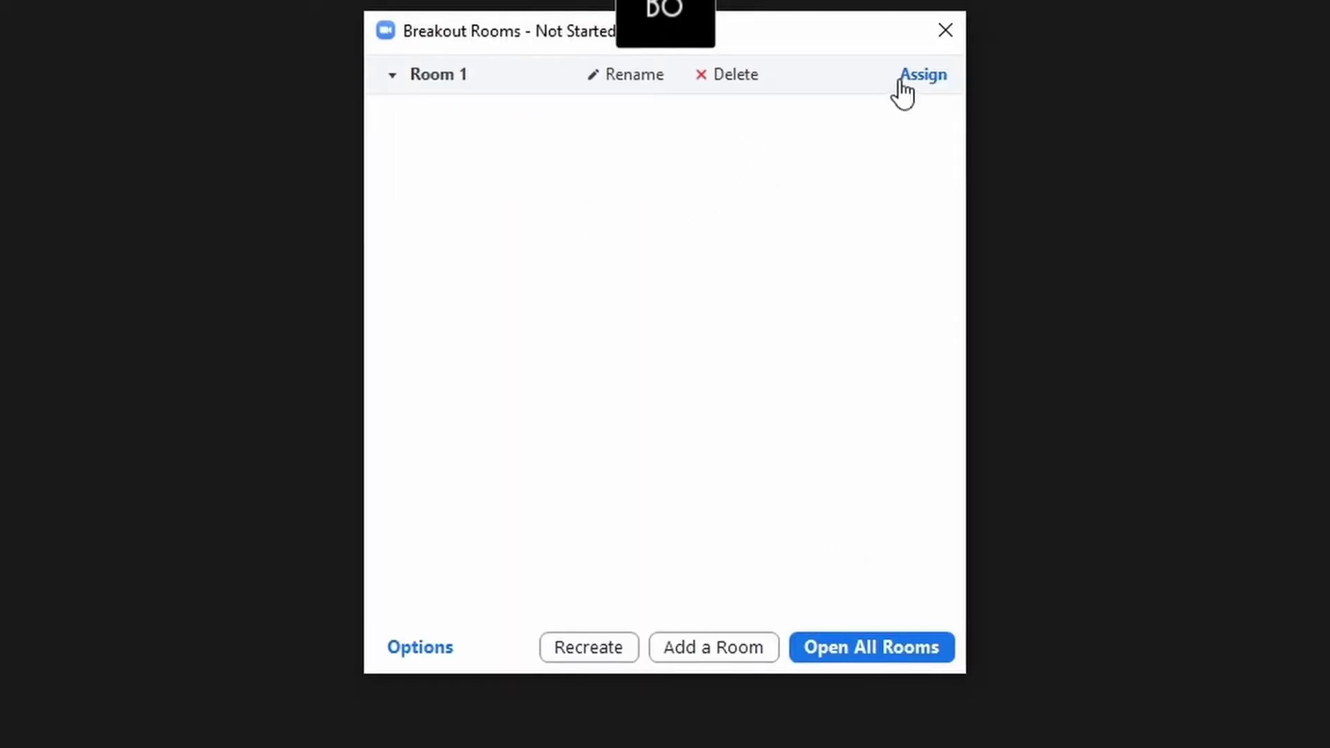
Rename Room 1 to 'Demo Room1'
left_click(629, 81)
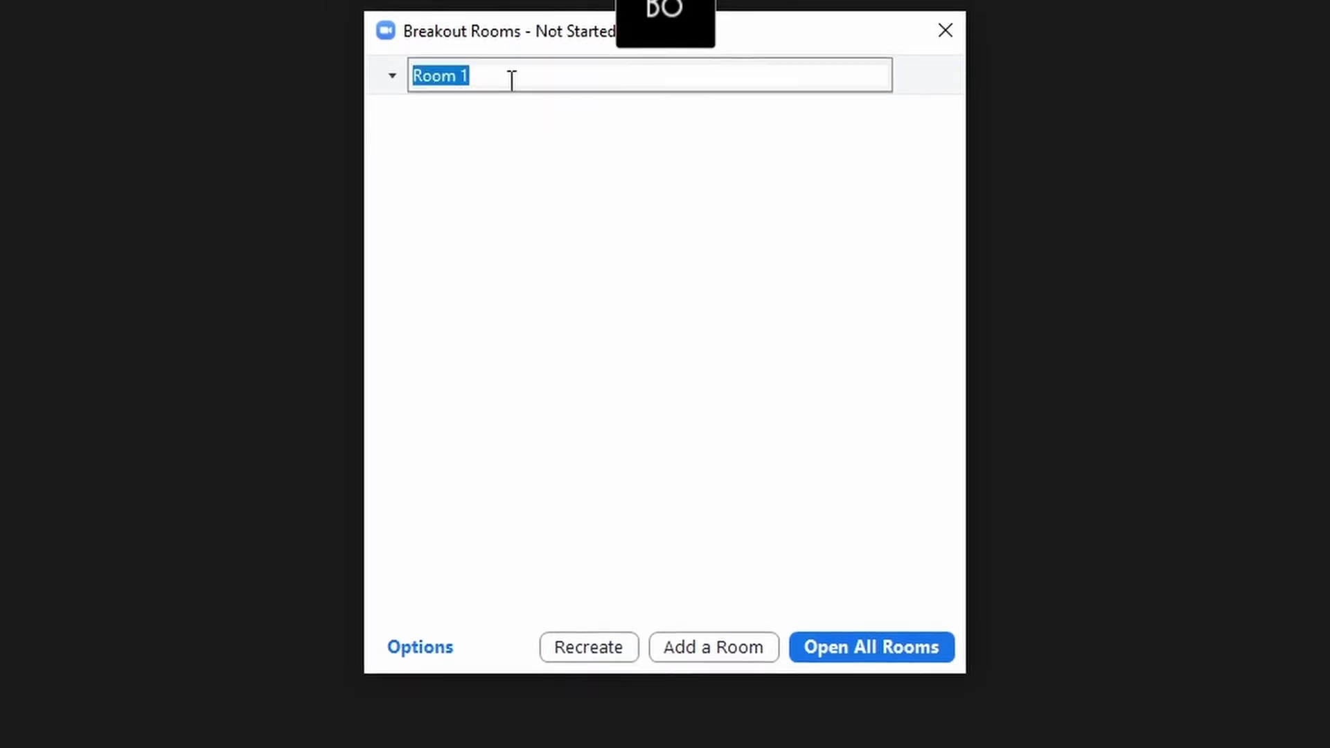
type("R")
key("BackSpace")
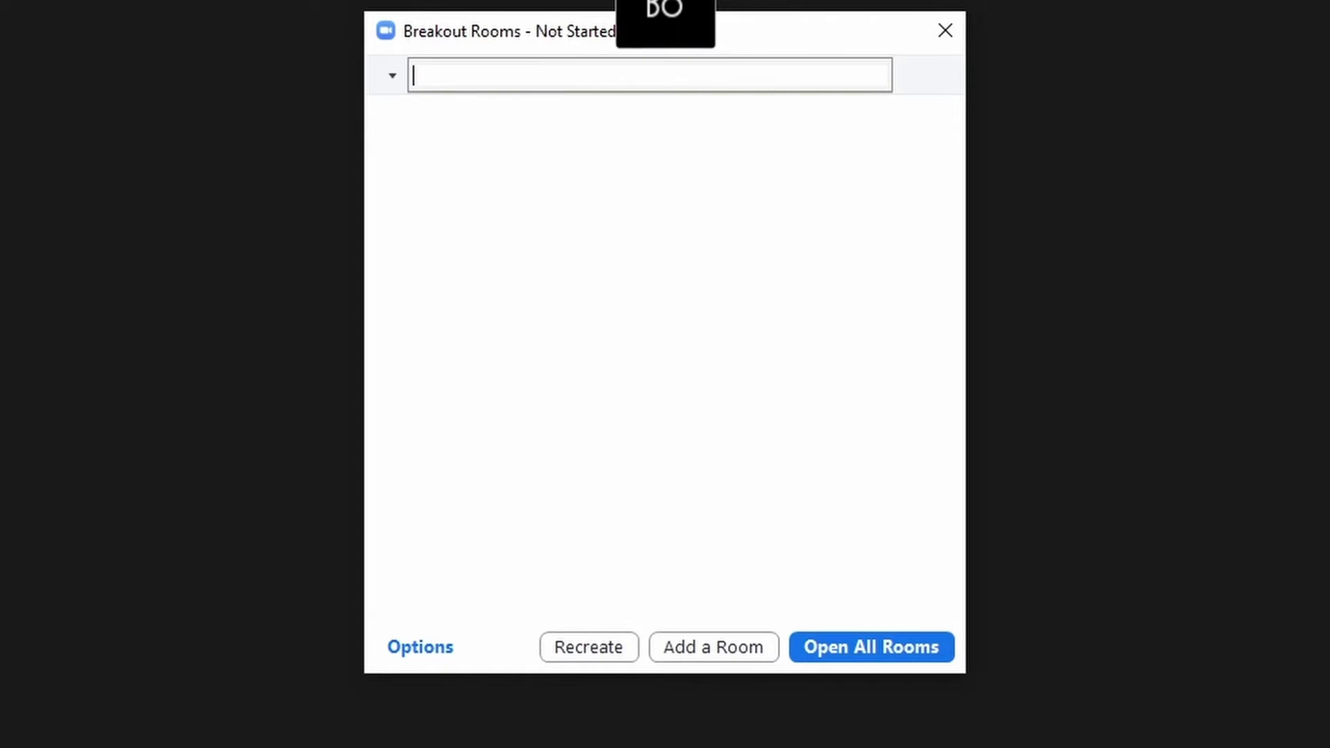
type("Demo Roo")
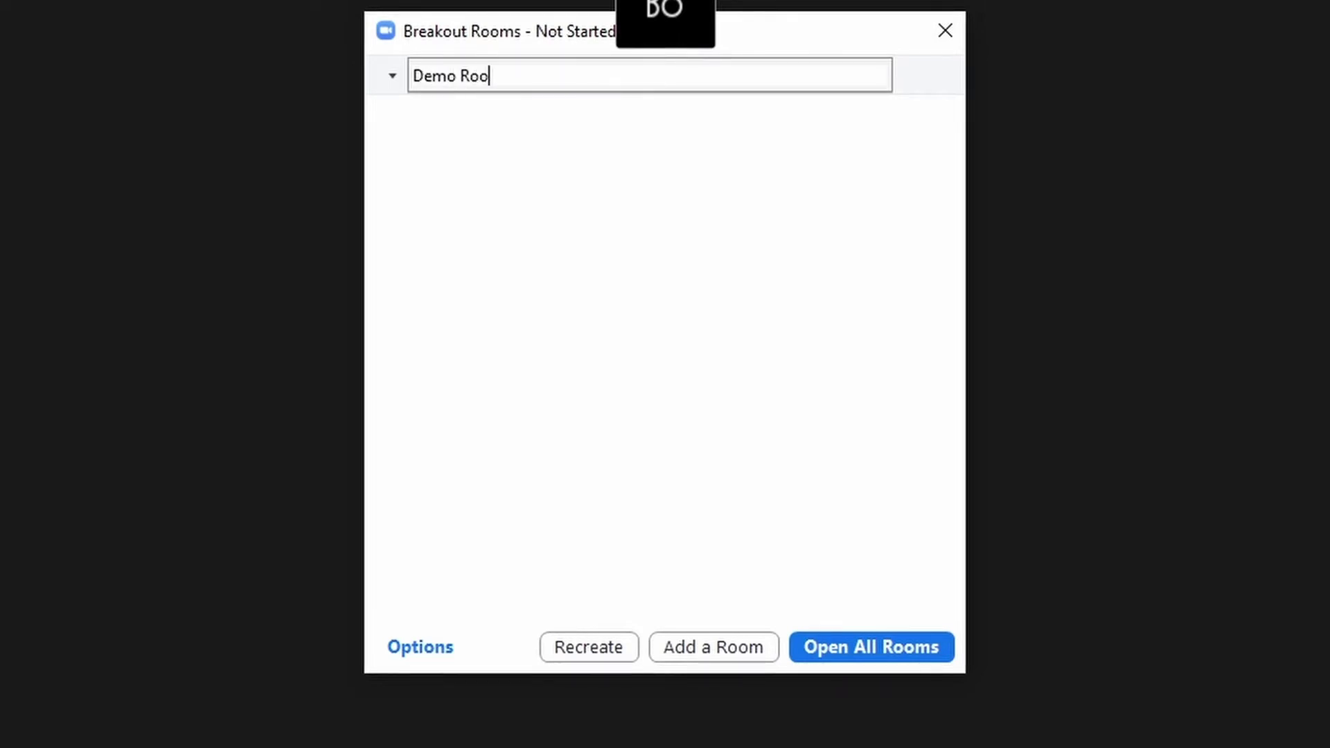
type("m1")
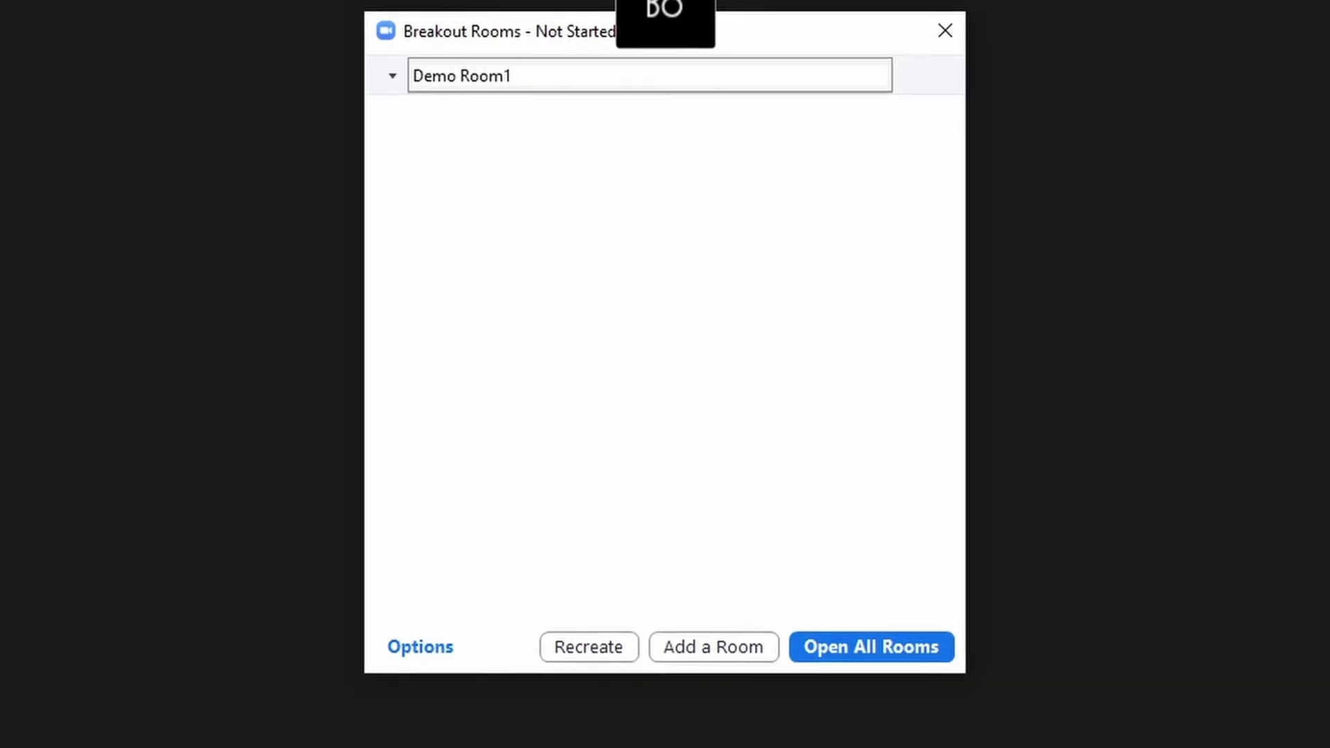
key("Return")
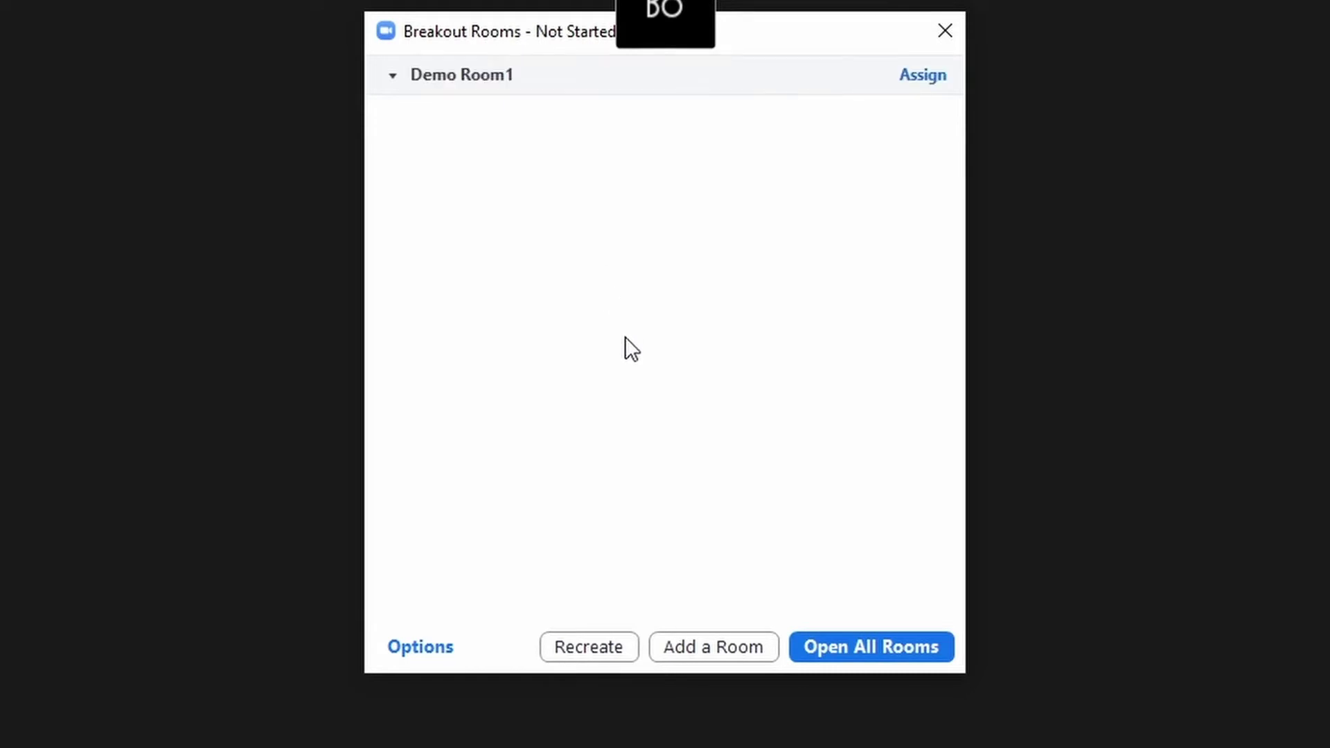
Assign Guest 1 to Demo Room1
left_click(923, 76)
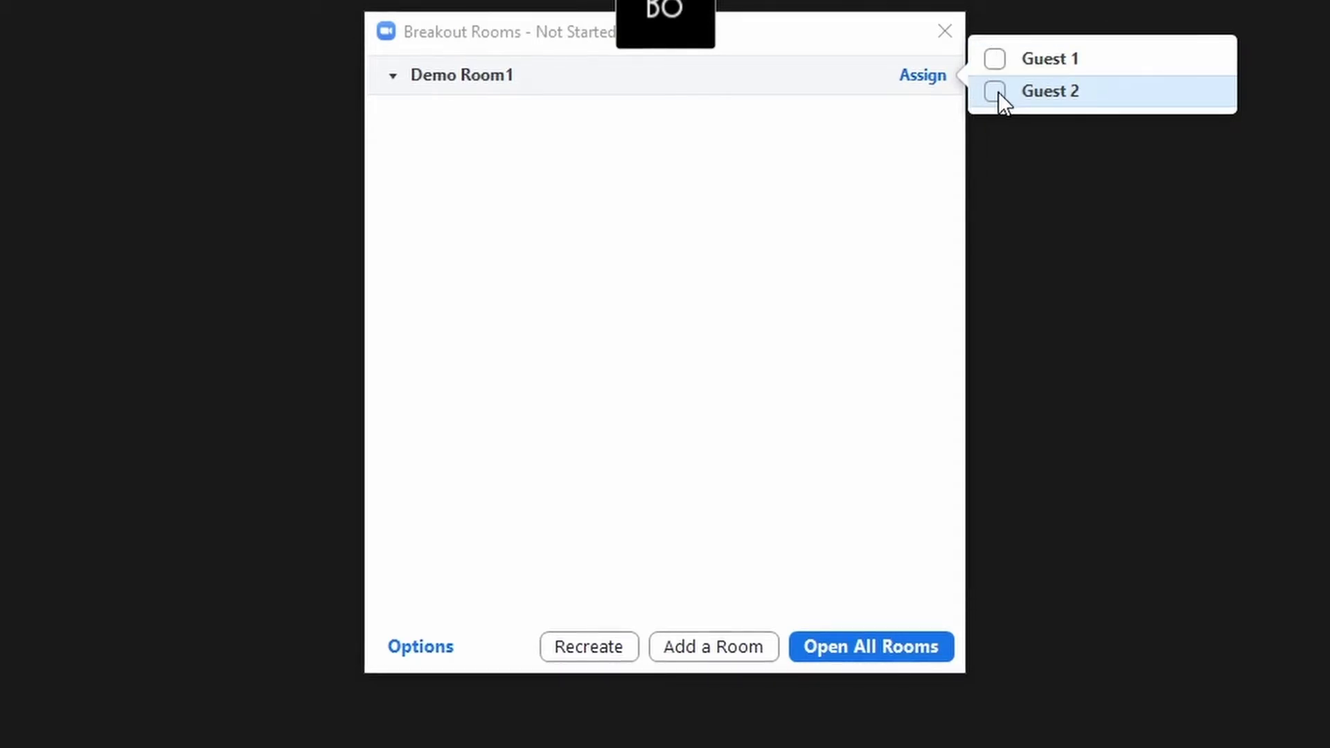
left_click(994, 59)
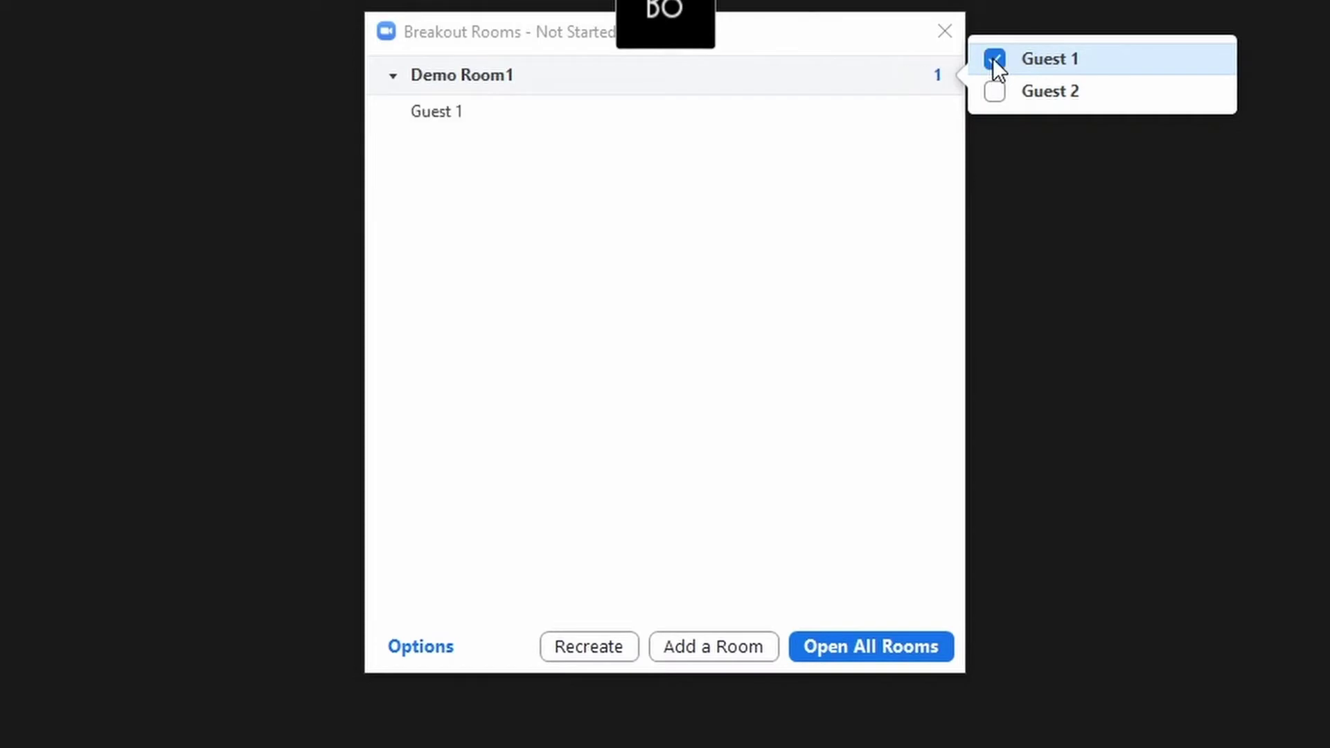
left_click(820, 294)
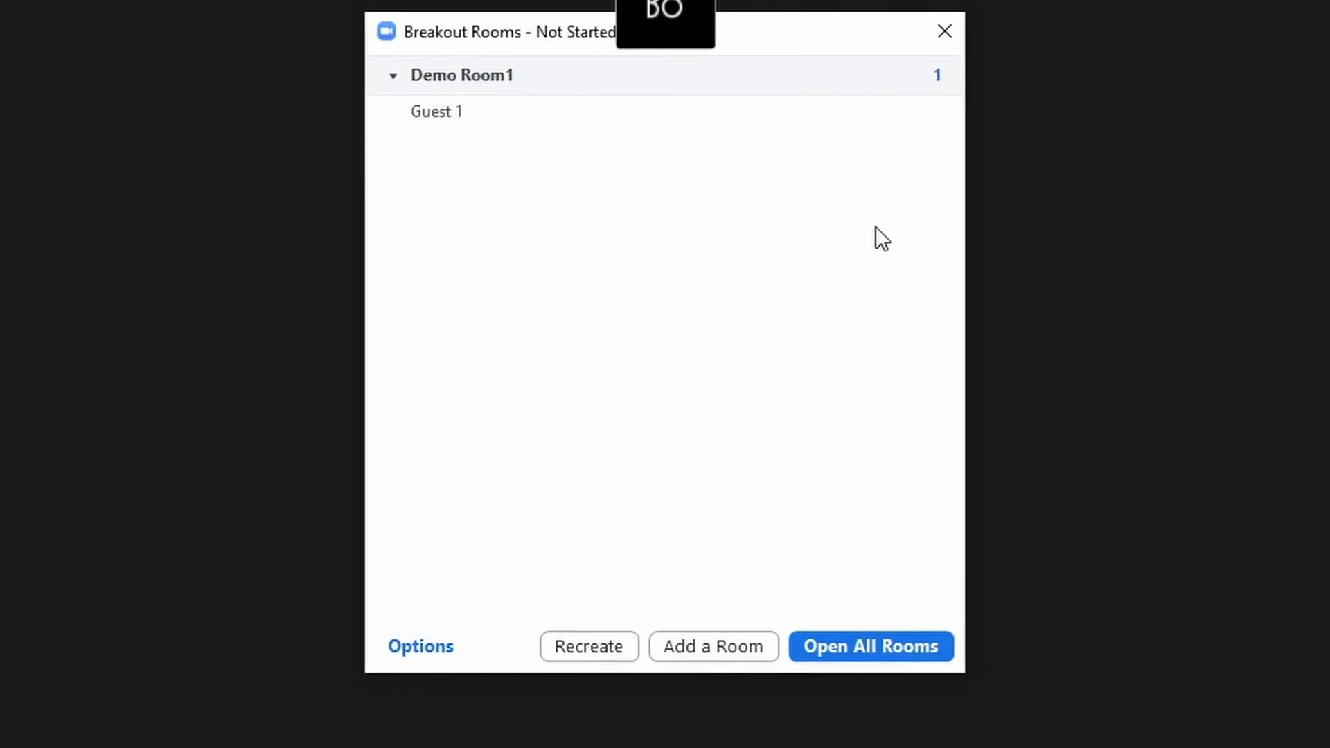
mouse_move(929, 74)
Open all breakout rooms so Guest 1 is sent to Demo Room1
left_click(870, 645)
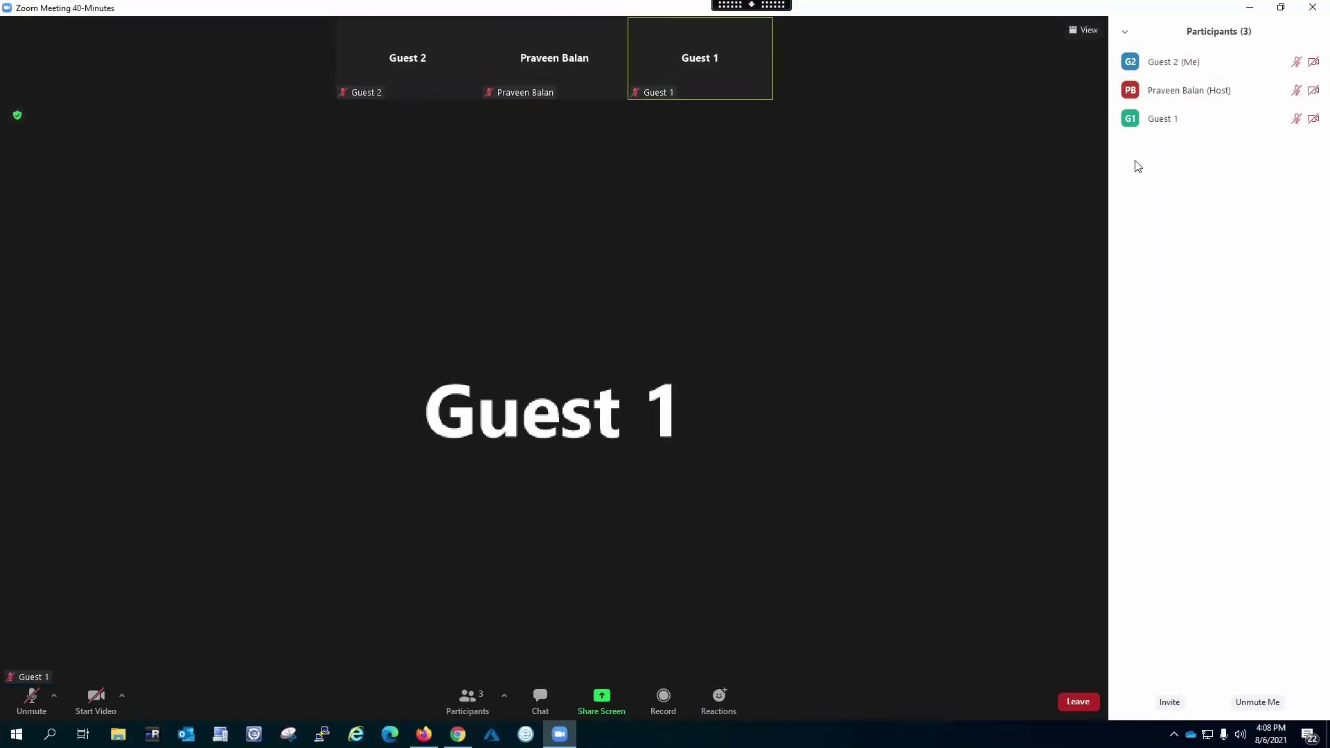
Close the Participants panel from its options menu
left_click(1125, 31)
left_click(1139, 48)
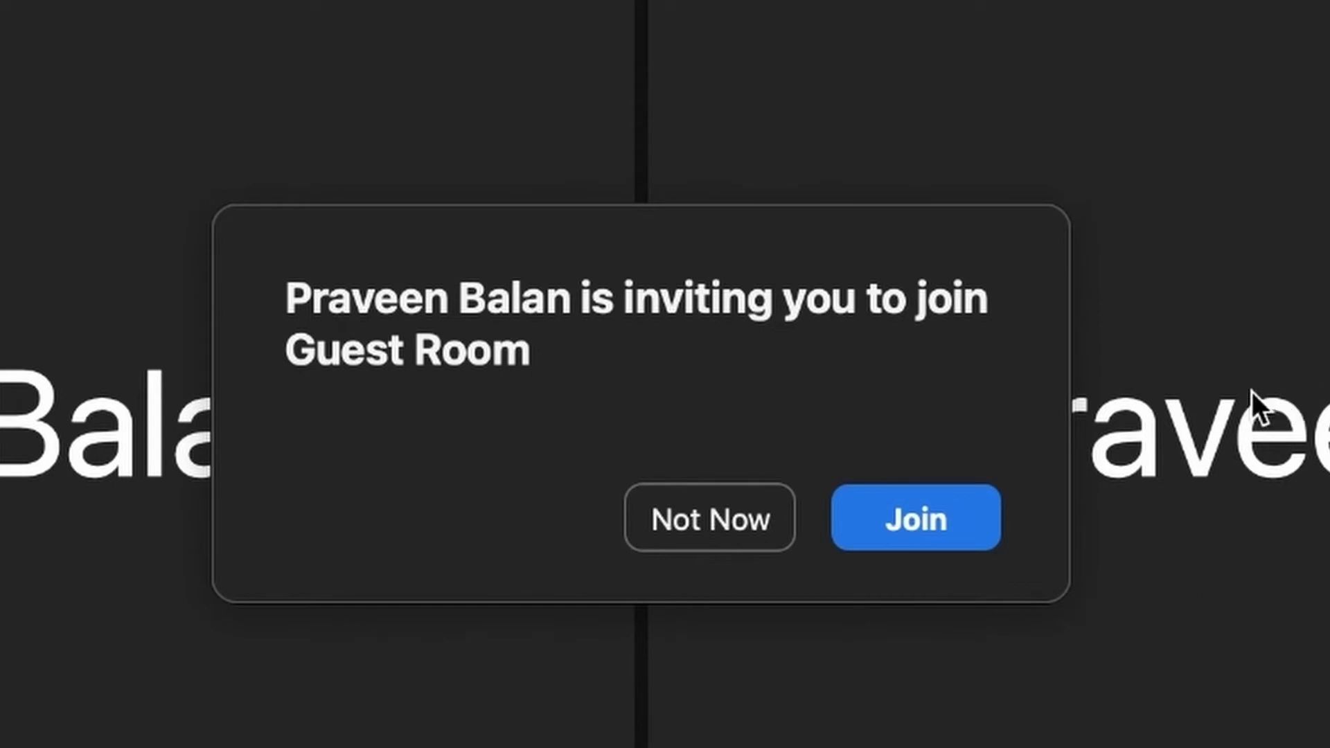
Accept the invitation to join the breakout room Guest Room
mouse_move(575, 11)
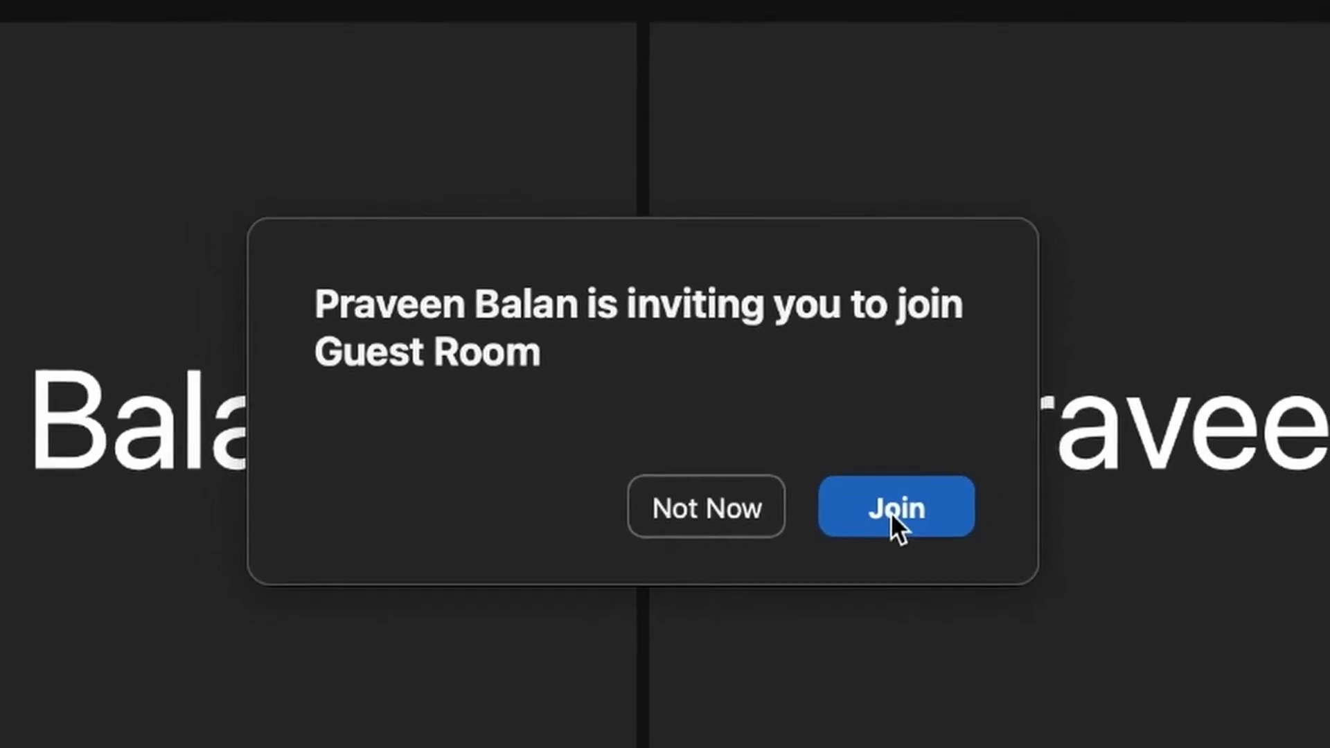
left_click(897, 512)
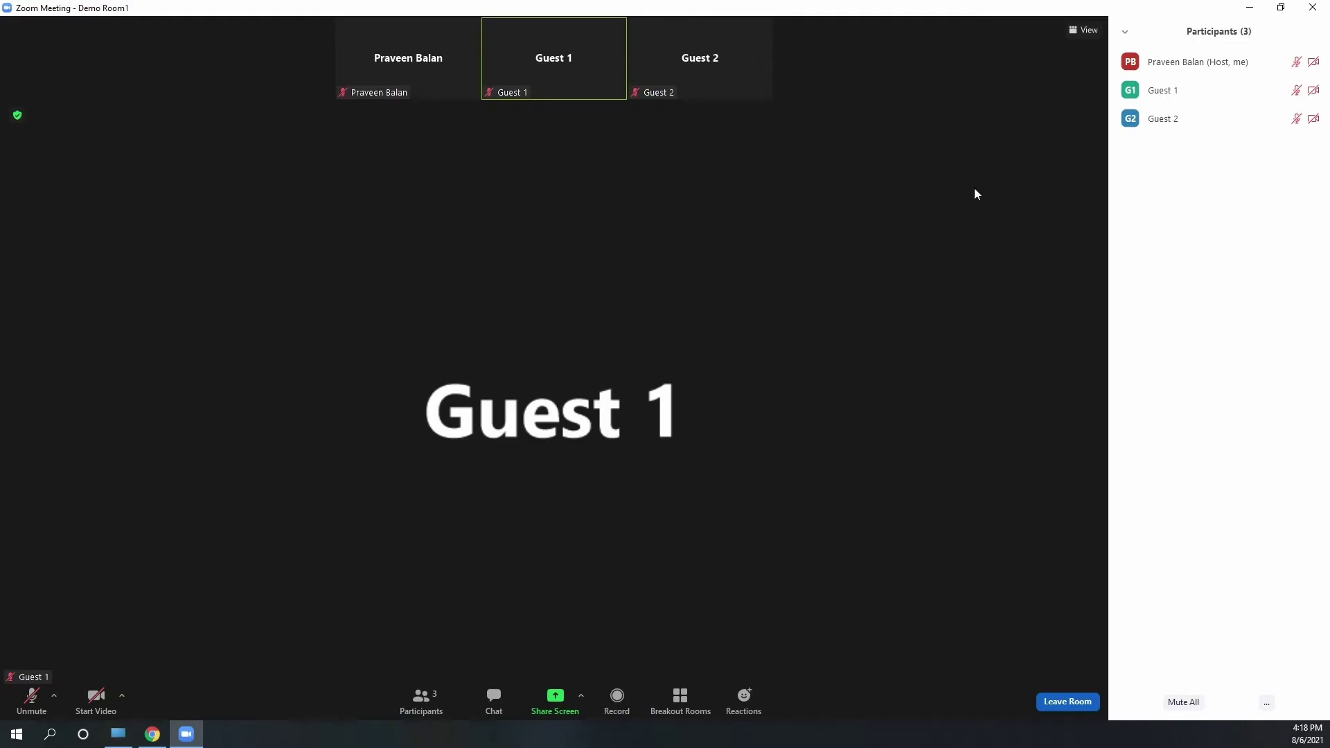
Leave the breakout room and return to the main session
left_click(1083, 702)
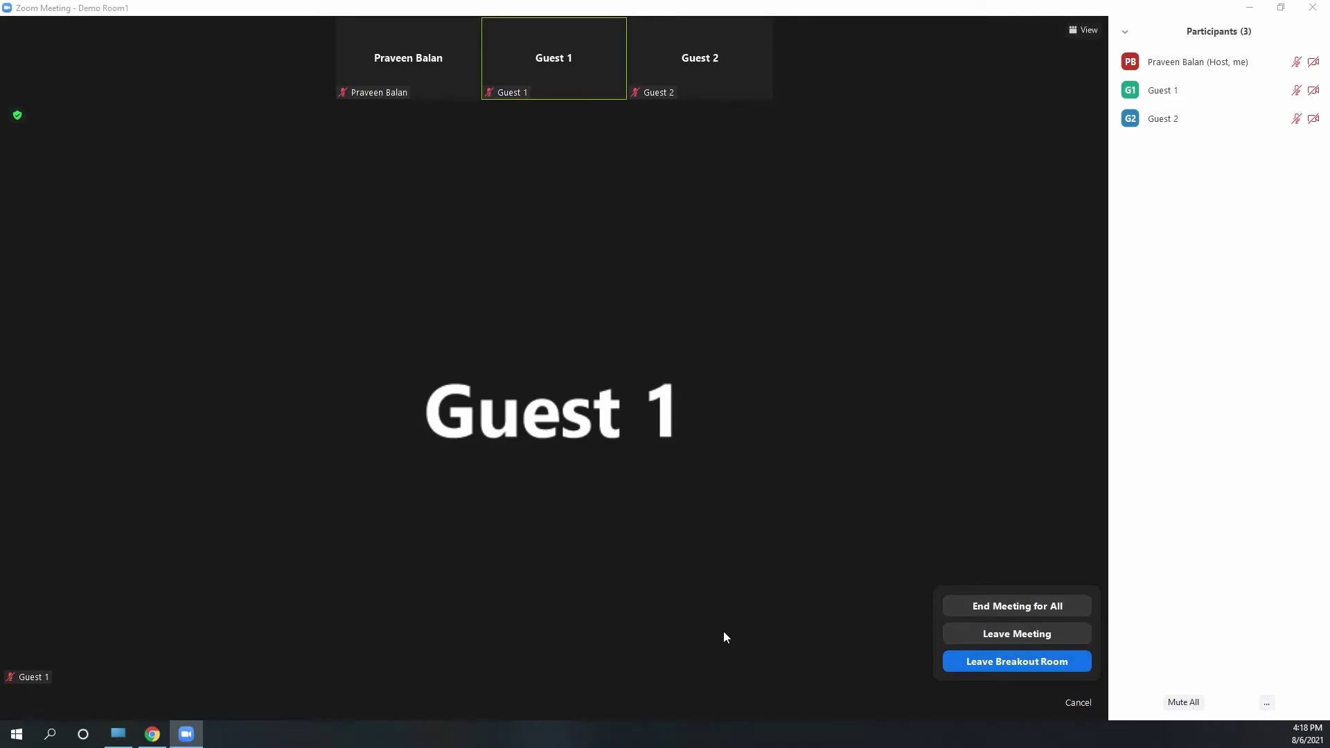
left_click(643, 593)
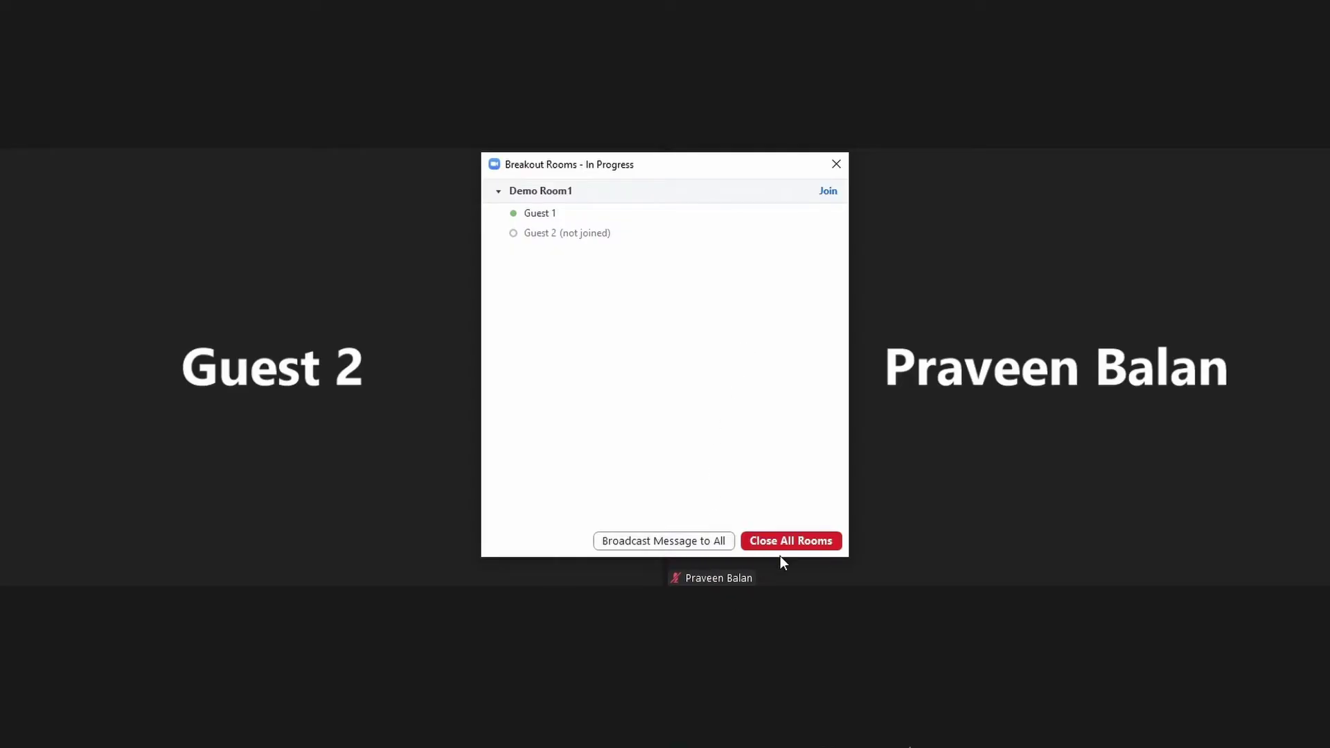
Broadcast 'Hi, please join back to Main Session' to all rooms, then reopen the Breakout Rooms window
left_click(672, 547)
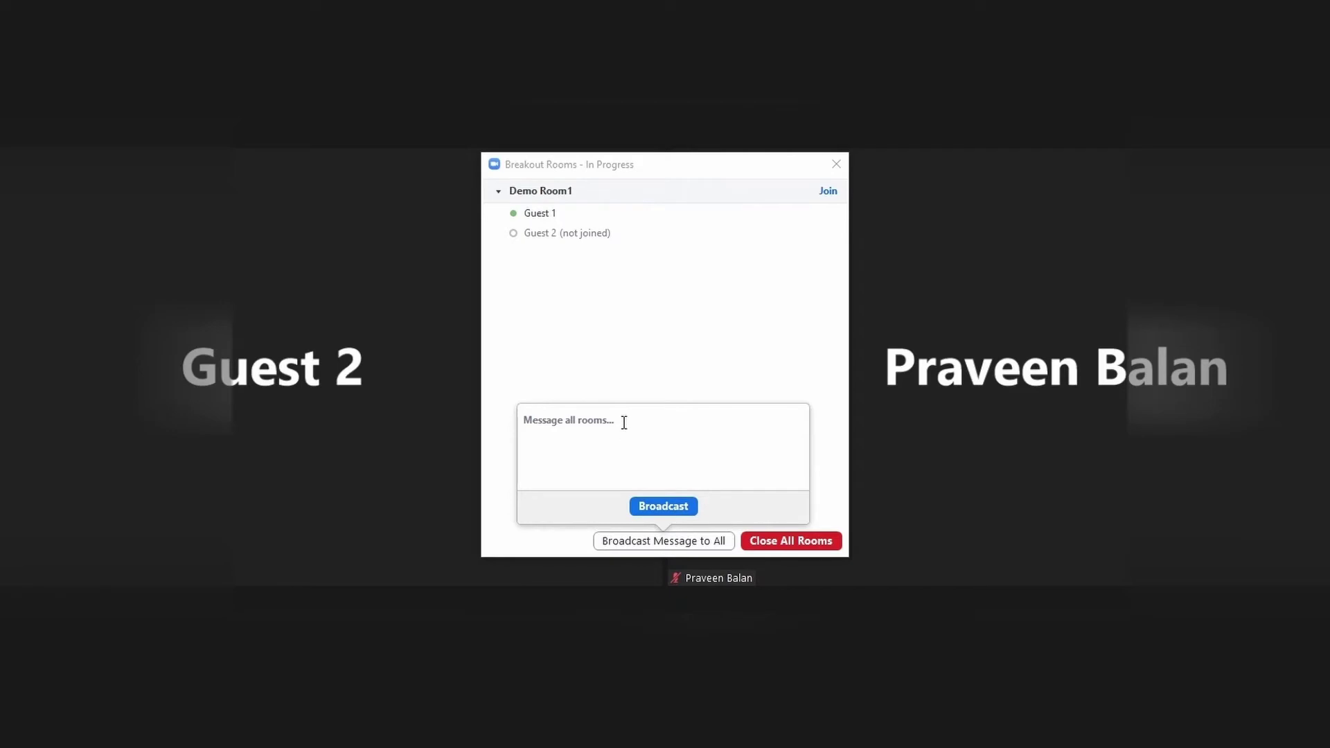
type("Hi, please join back to Main Session")
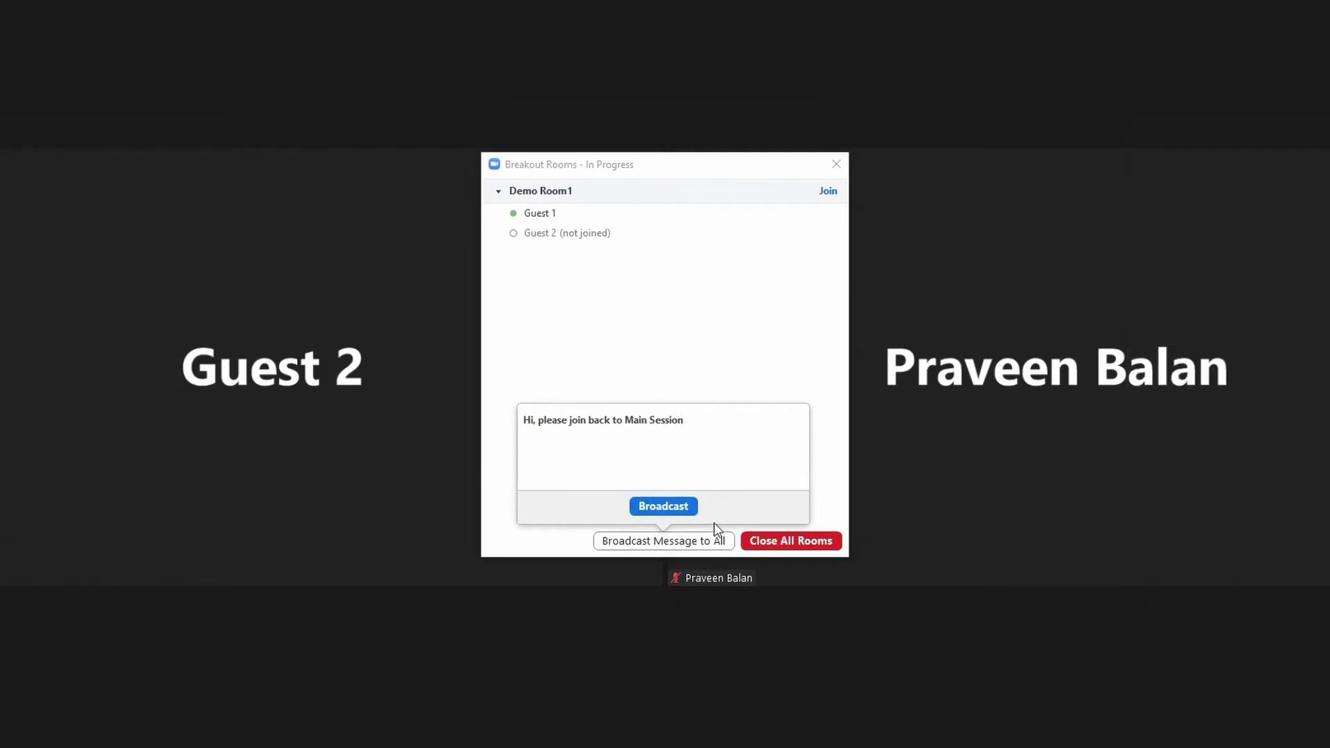
left_click(667, 512)
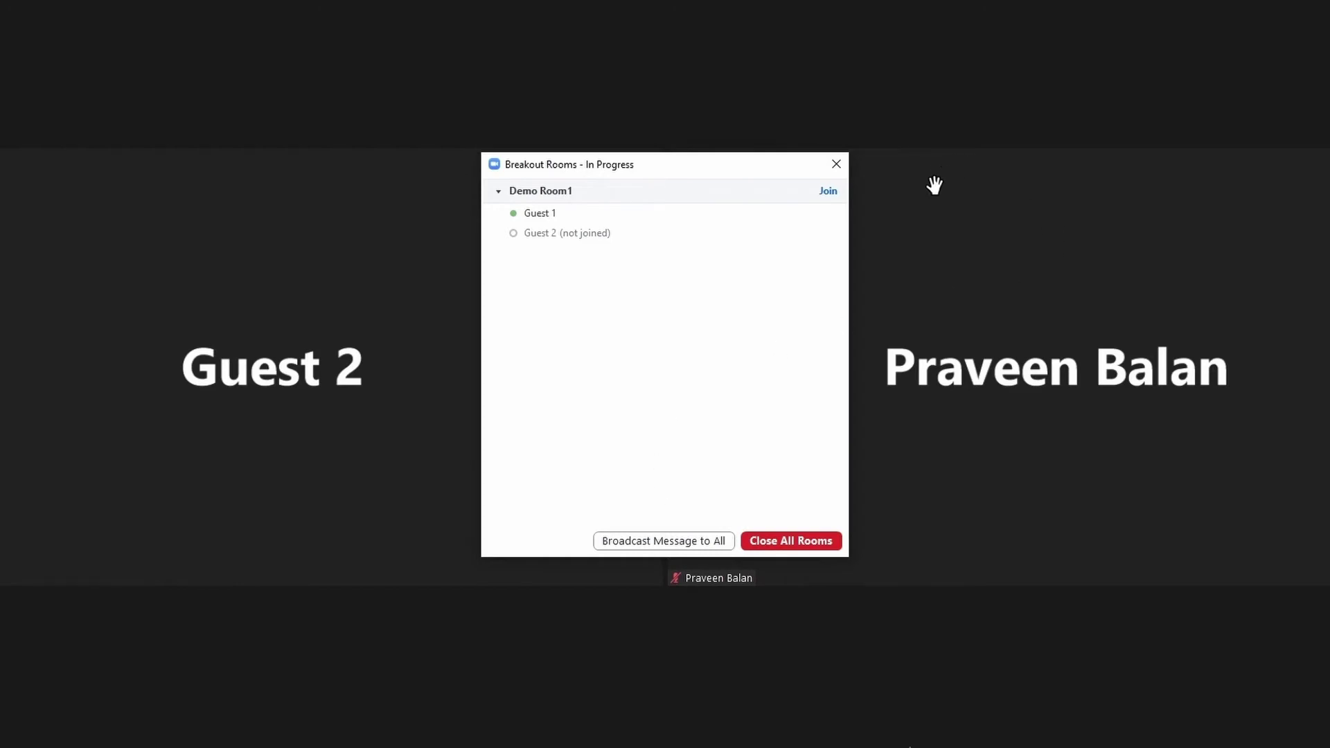
left_click(836, 164)
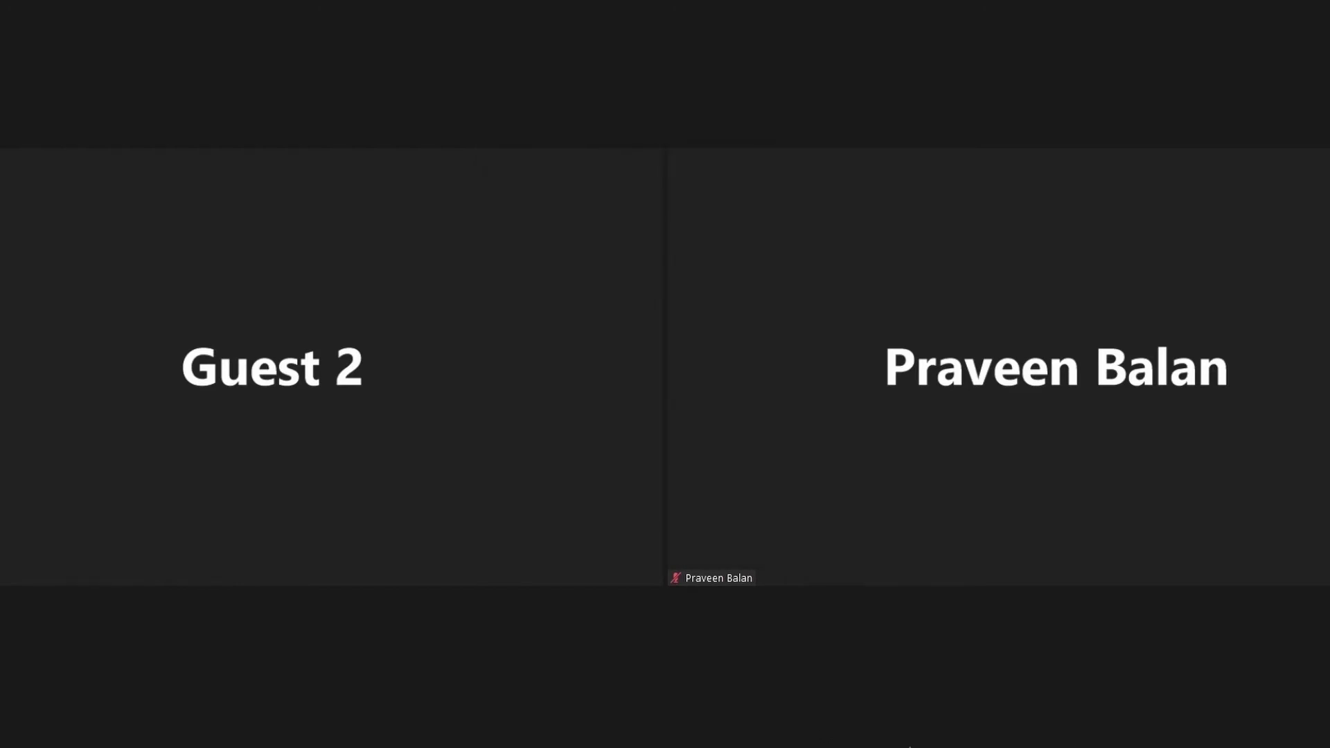
left_click(829, 745)
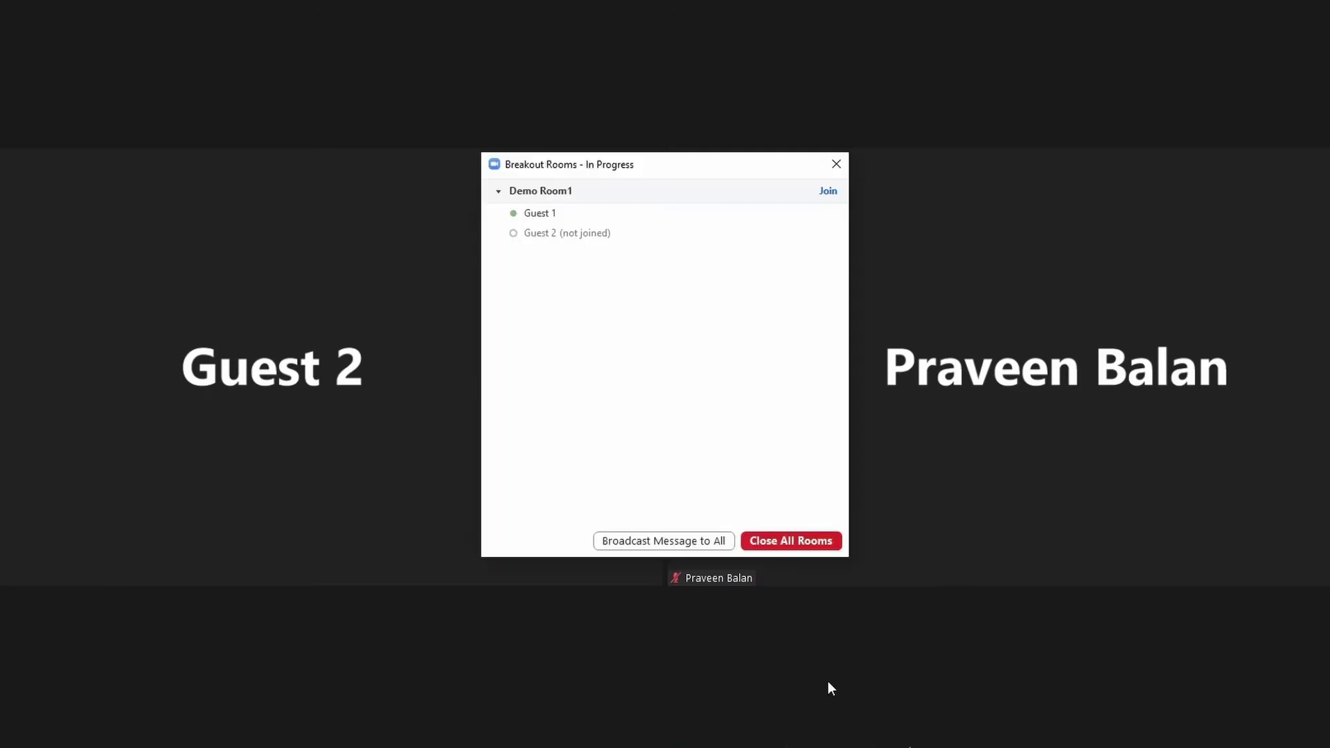
Close all breakout rooms, returning them to Not Started with guests still assigned
left_click(799, 544)
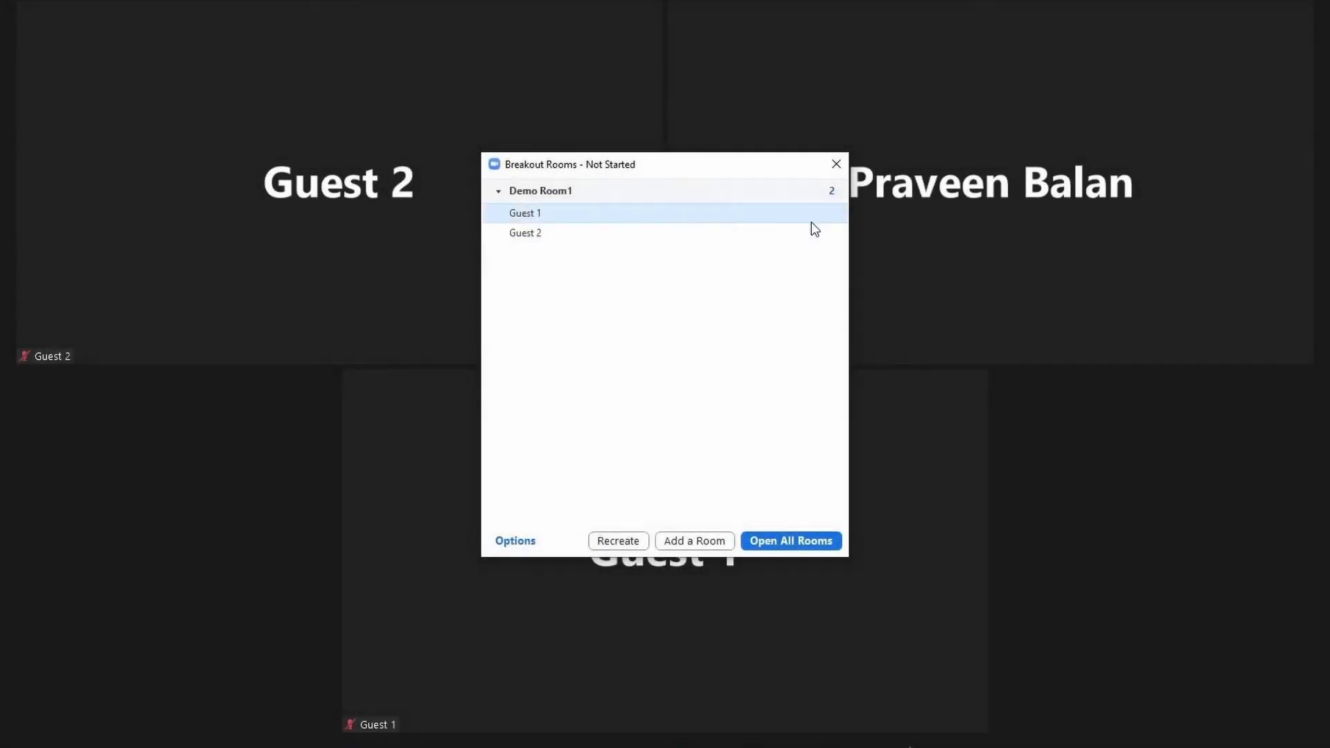
mouse_move(814, 191)
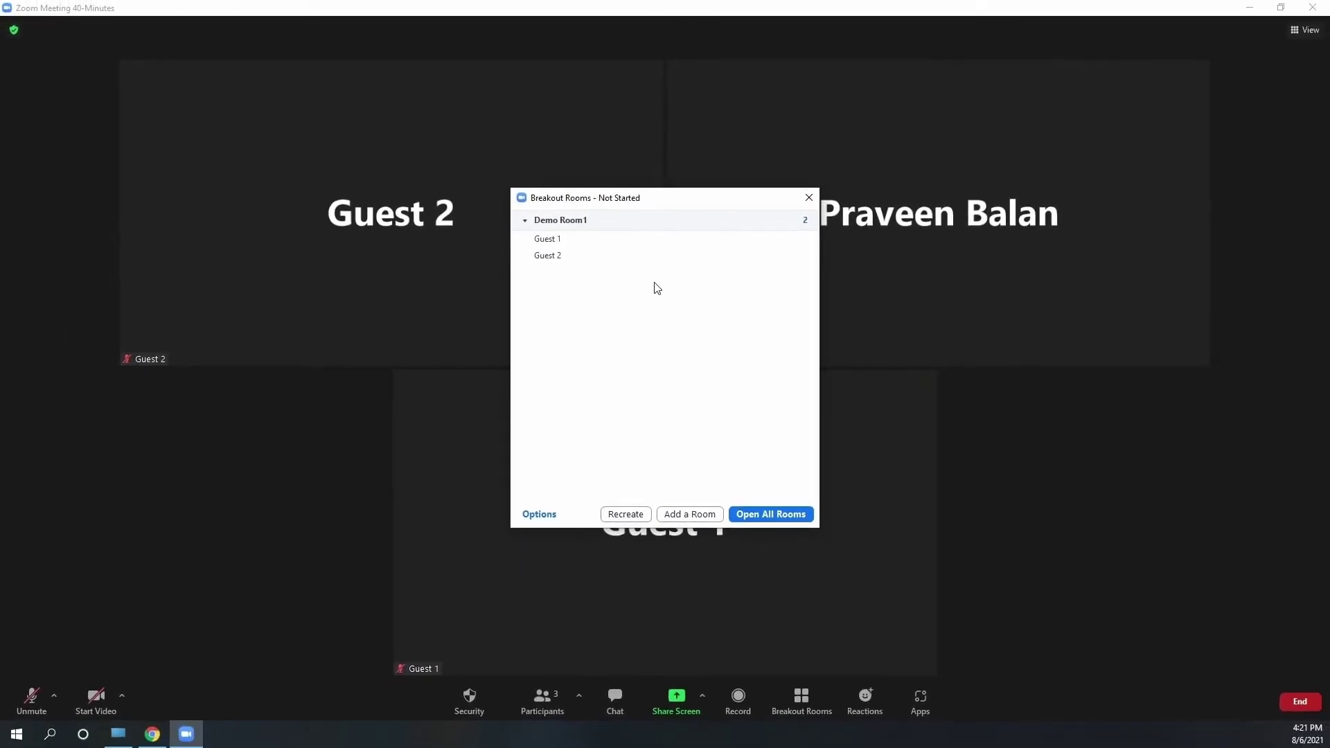
In breakout room options, toggle letting participants choose rooms and keep 30-minute auto-close off
left_click(540, 516)
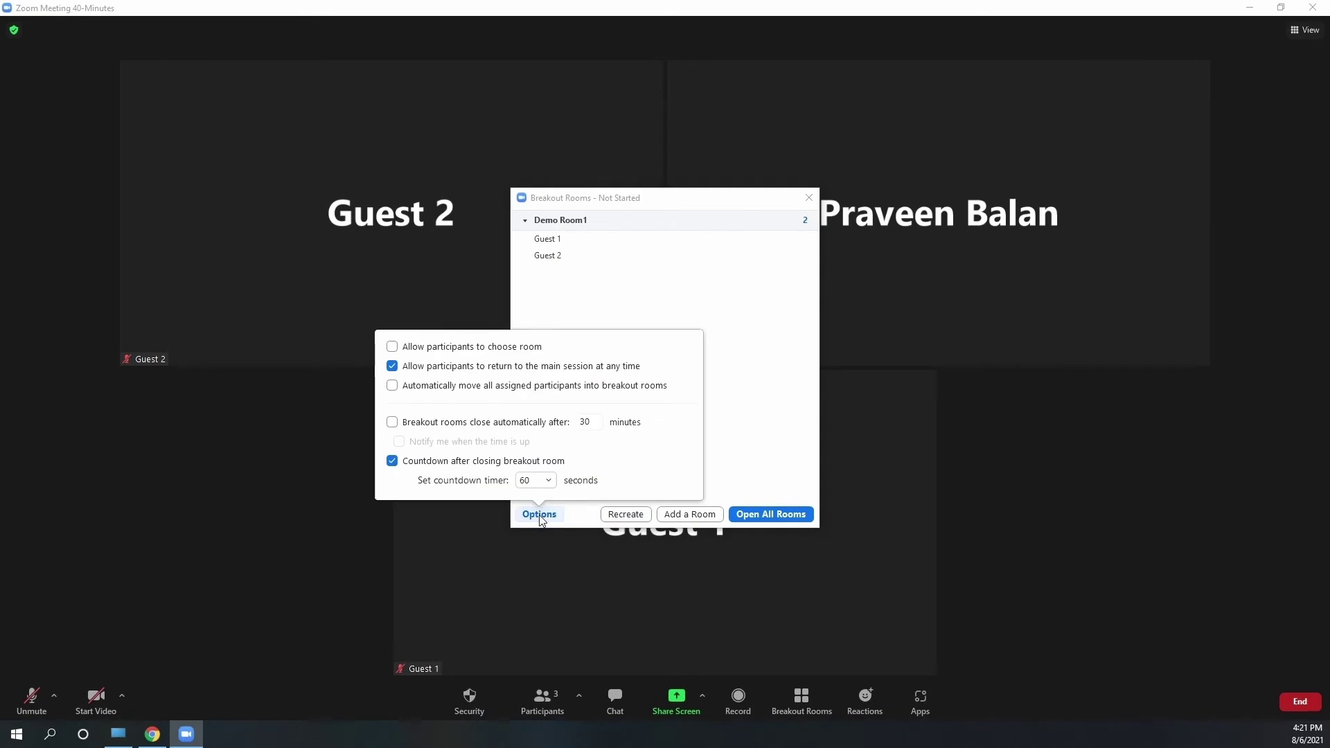
left_click(392, 347)
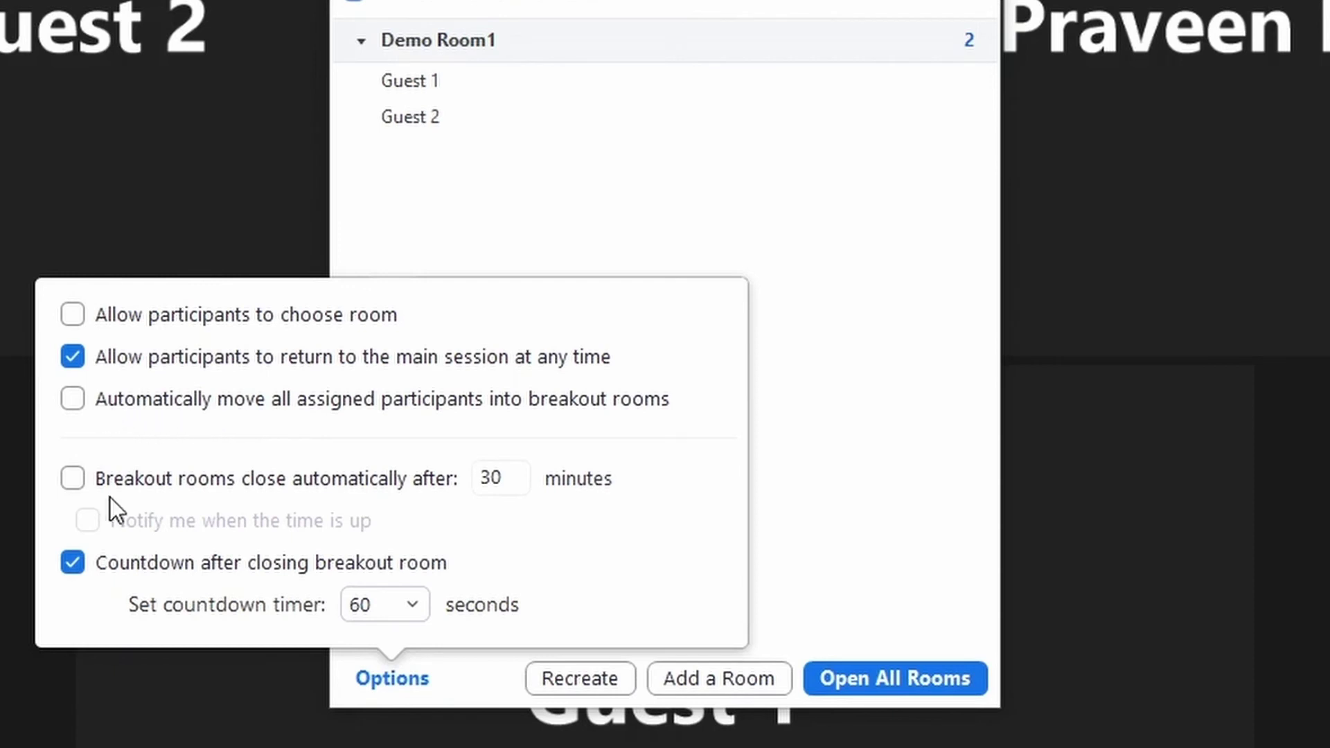
left_click(94, 483)
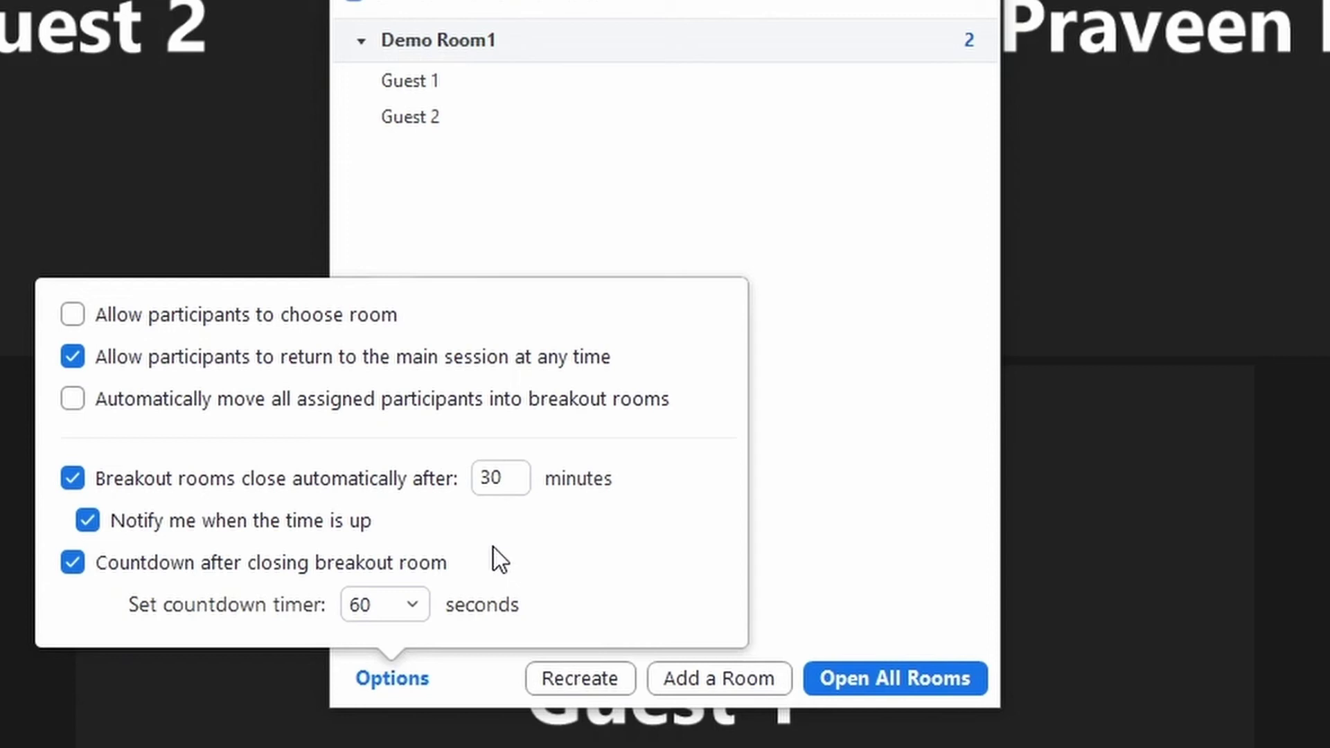
left_click(84, 477)
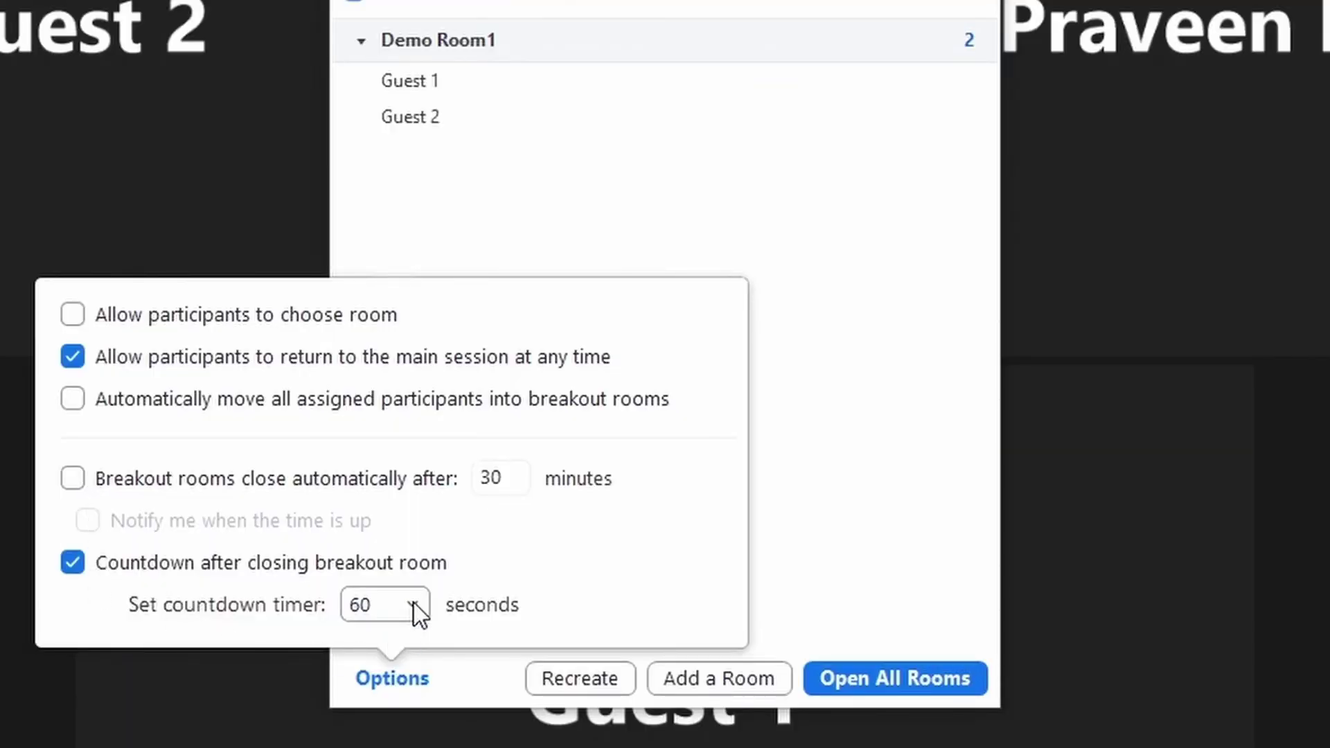
Set the breakout room closing countdown to 30 seconds and close the options
left_click(414, 603)
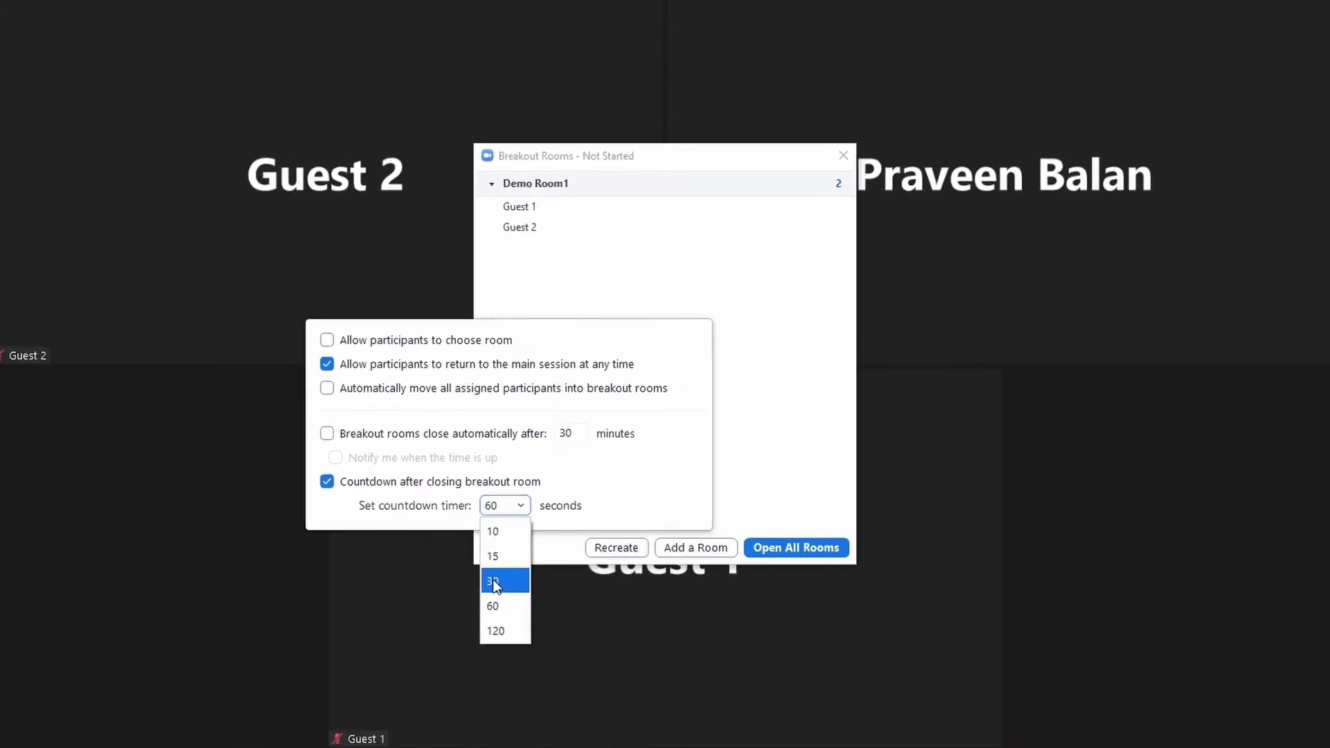
left_click(494, 584)
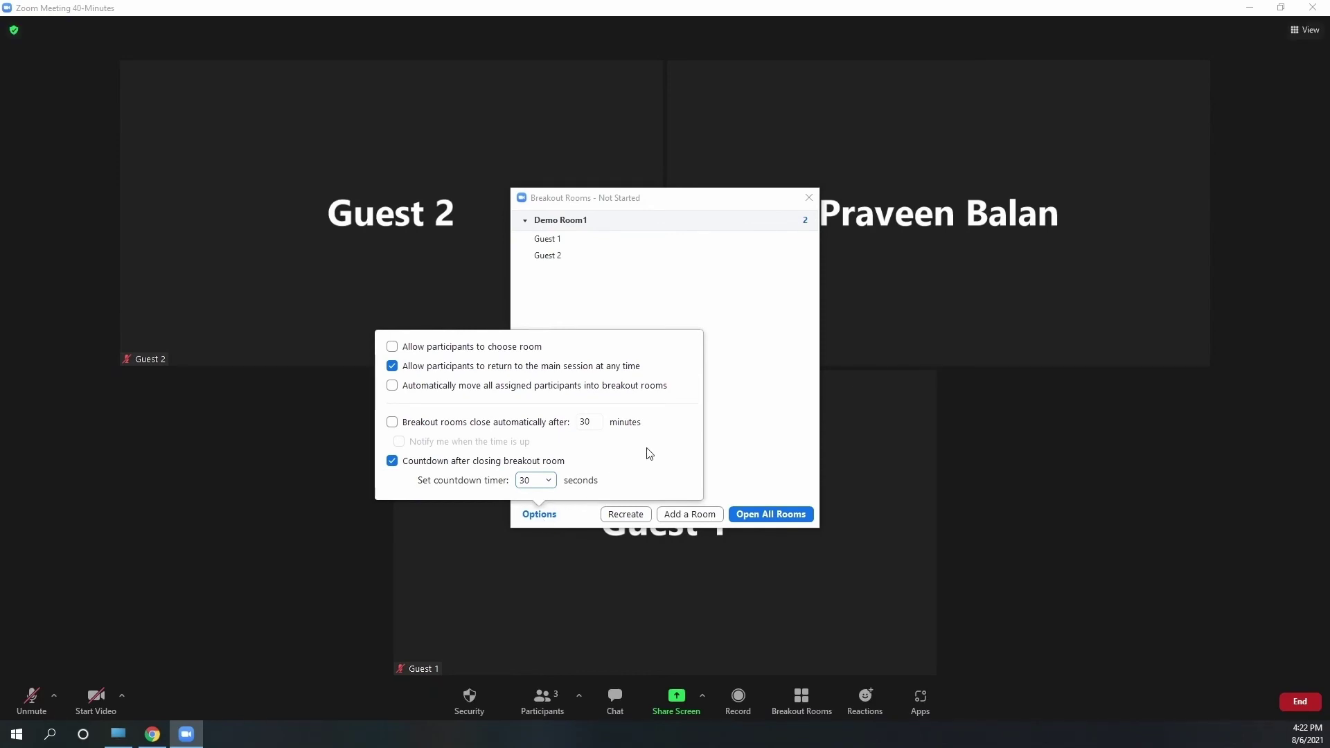
left_click(735, 412)
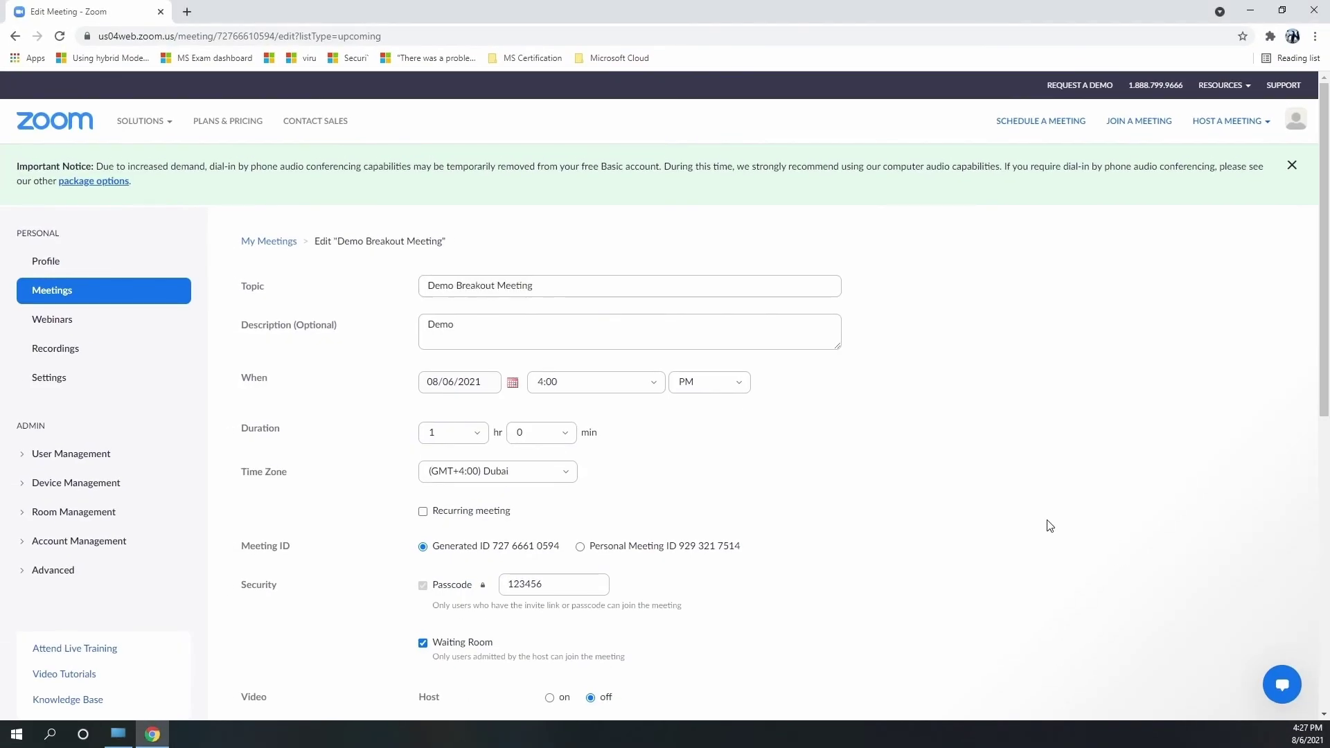
Enable breakout room pre-assignment for the meeting and start creating rooms
scroll(1050, 526, "down", 6)
scroll(965, 476, "up", 2)
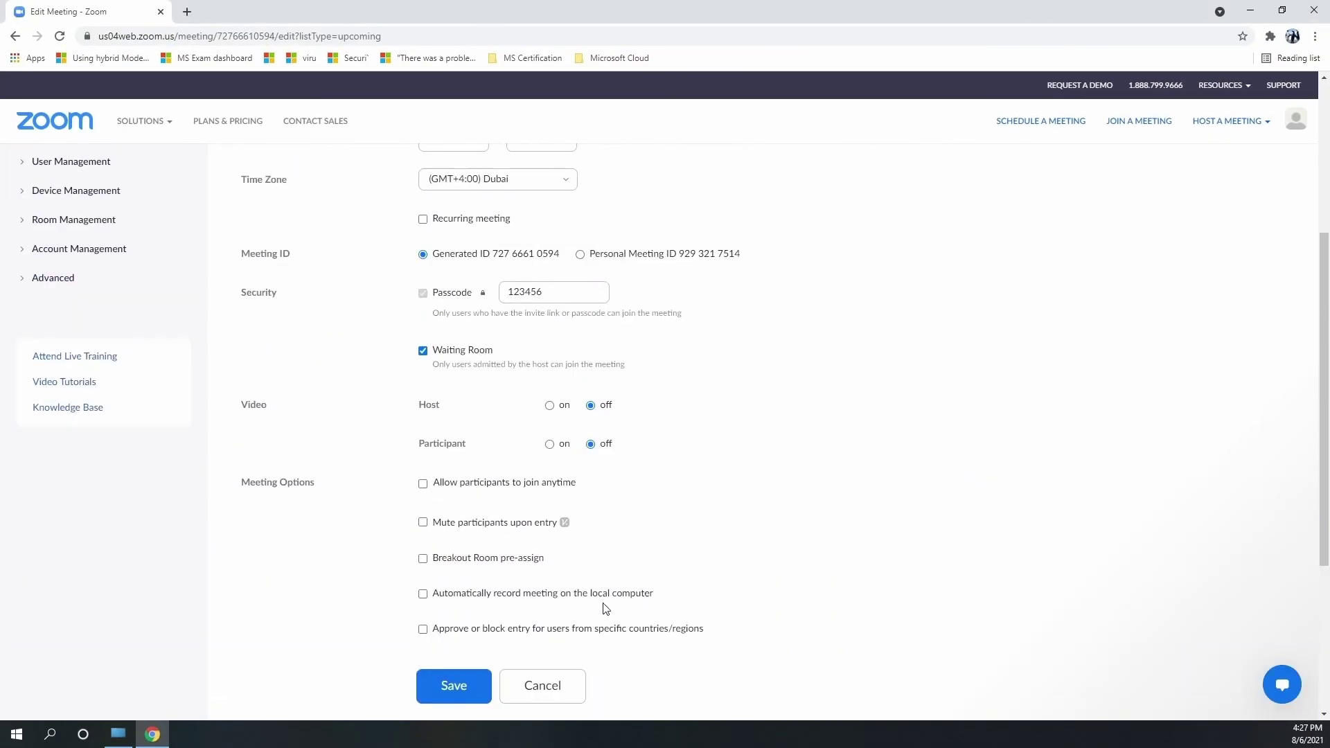
left_click(424, 560)
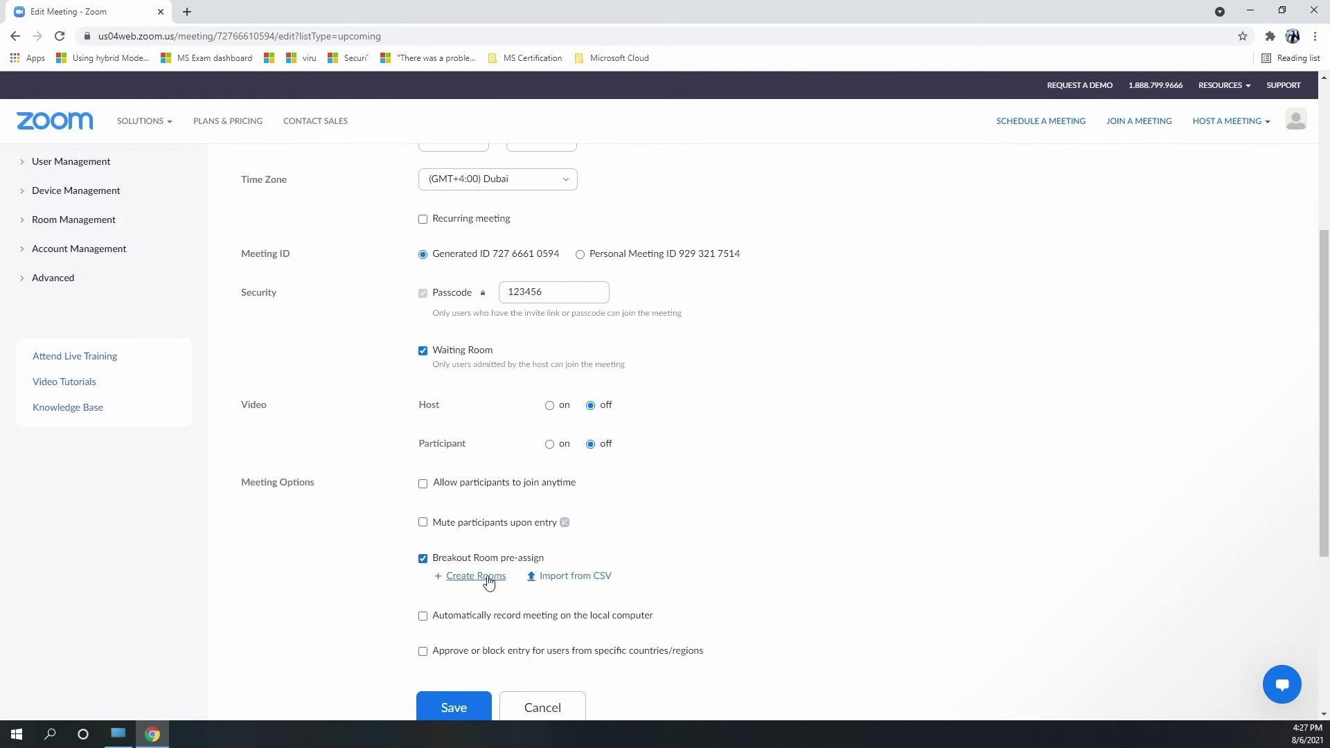
left_click(489, 578)
Add a new breakout room and name it 'Guest Room'
left_click(594, 290)
left_click(702, 292)
key("ctrl+a")
type("Guest Roomn")
key("BackSpace")
Add the participant's e-mail to Guest Room, then save the assignments and the meeting
left_click(672, 318)
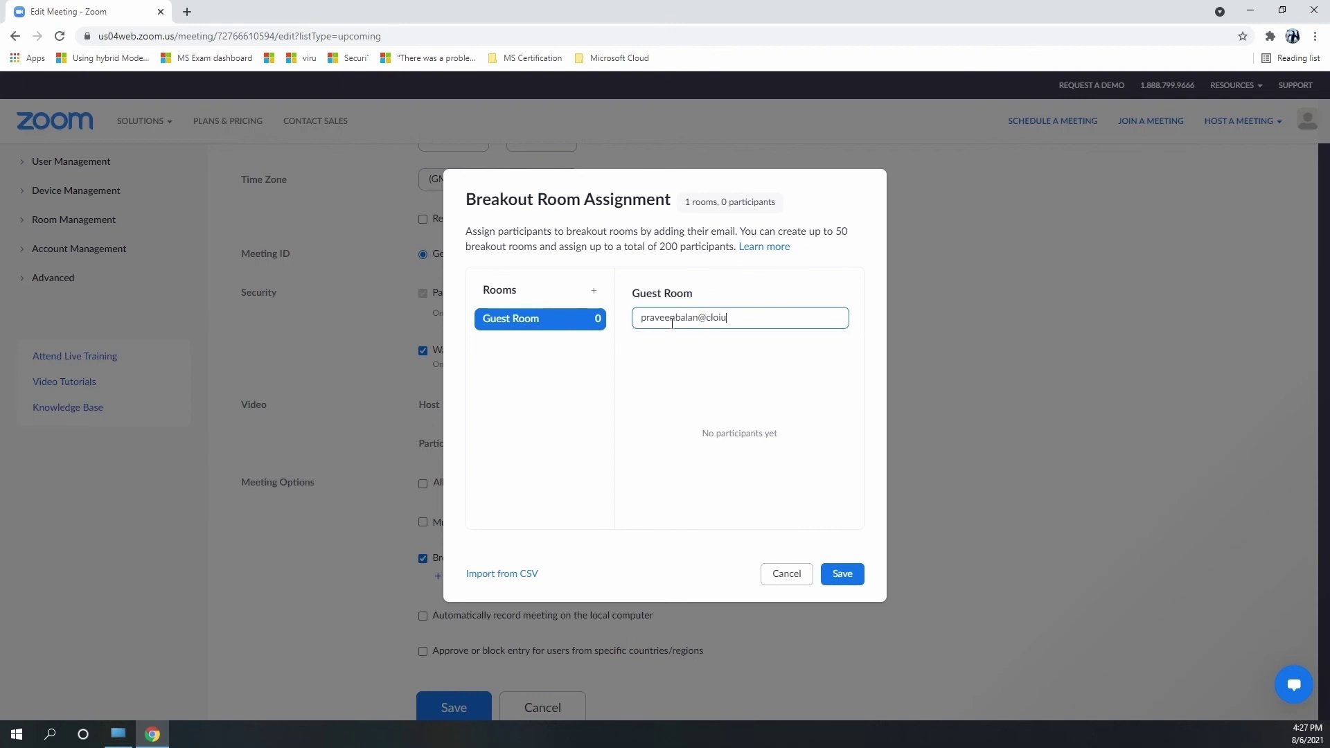
key("Return")
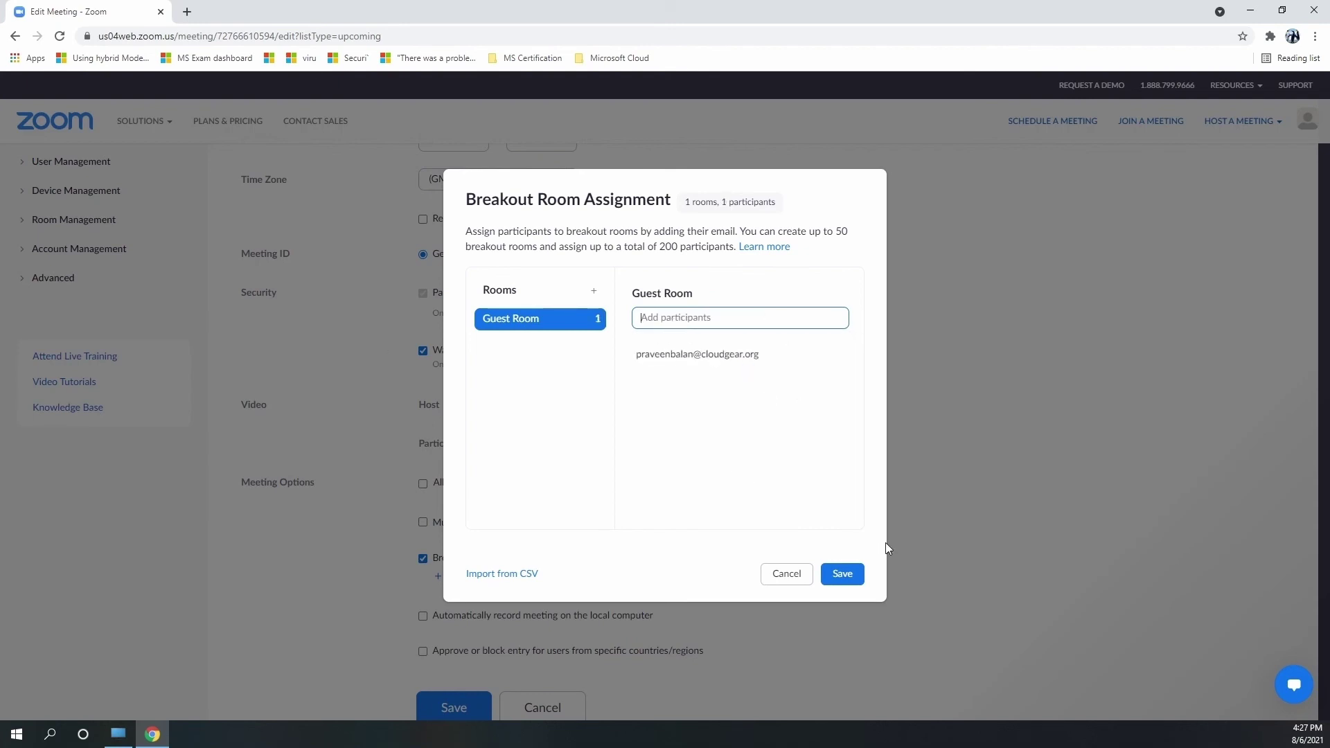
left_click(842, 573)
left_click(451, 707)
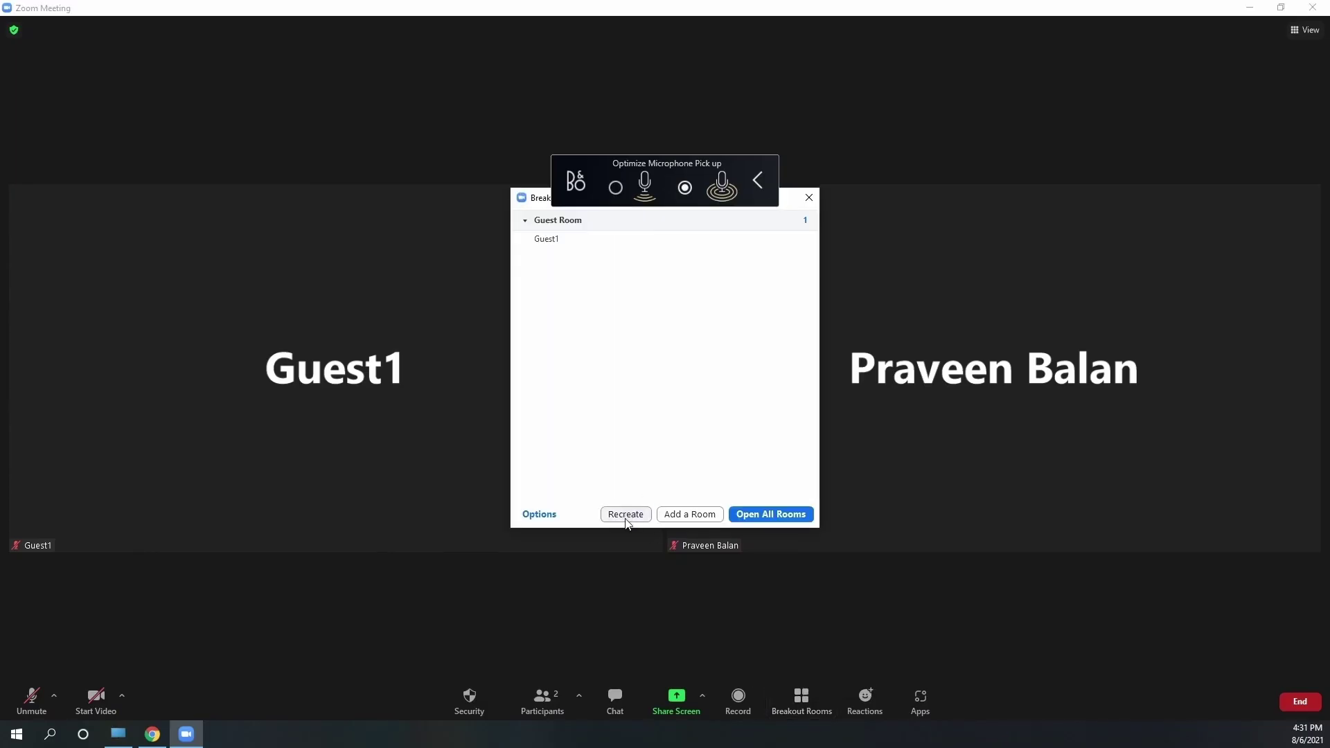
Show the Recreate dropdown in the Breakout Rooms window
left_click(625, 516)
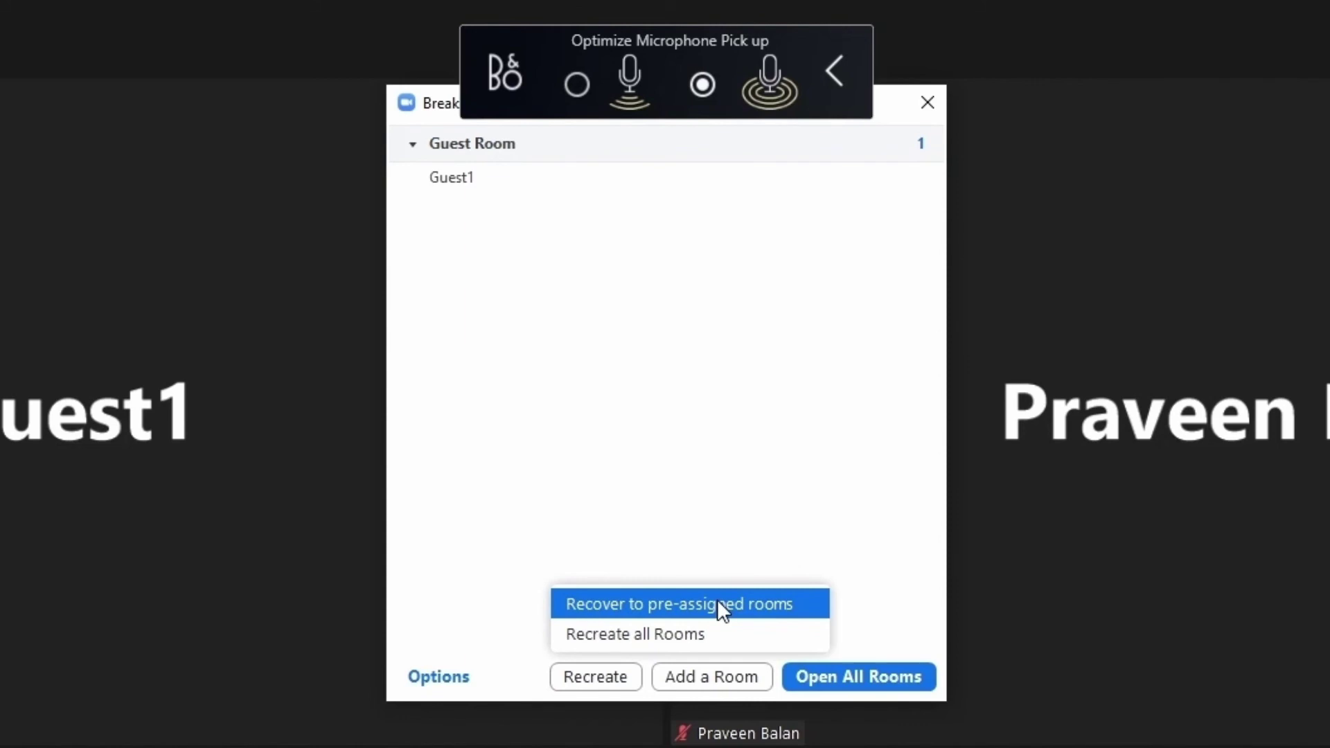
Choose 'Recover to pre-assigned rooms' from the Recreate options
left_click(717, 602)
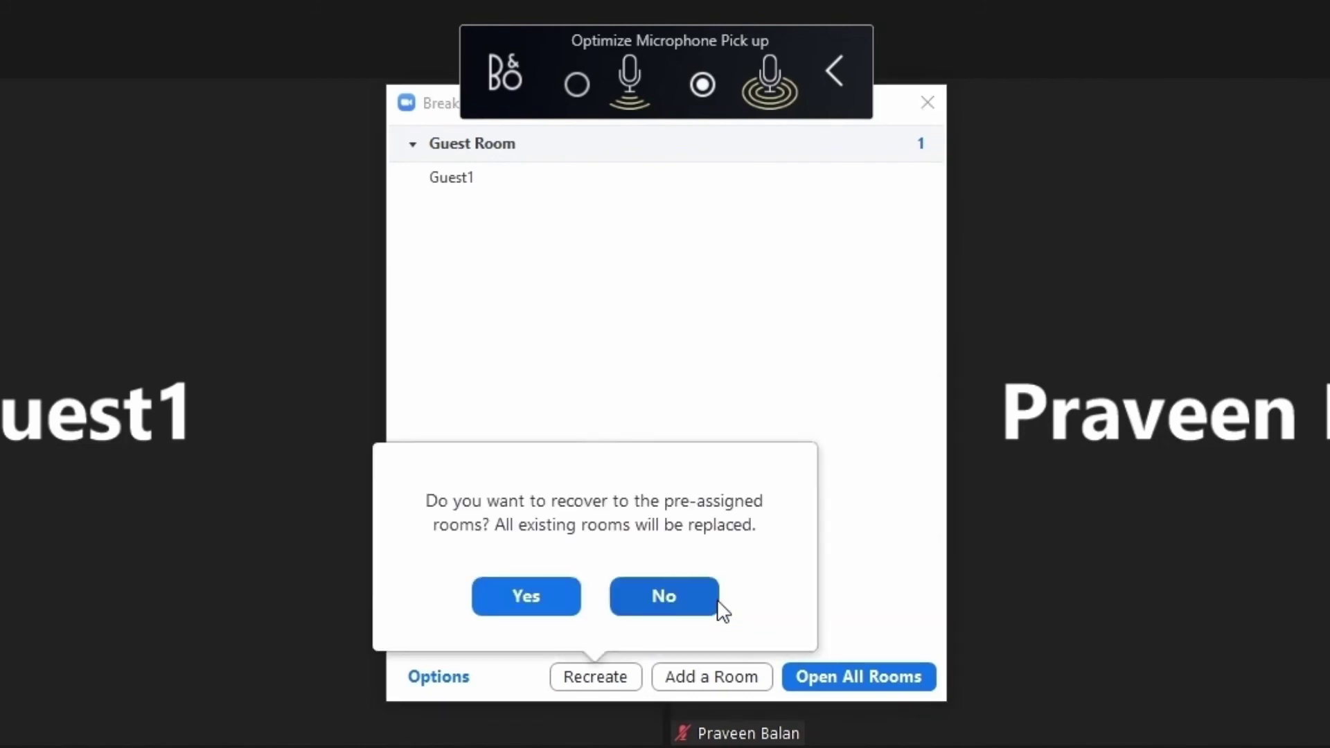